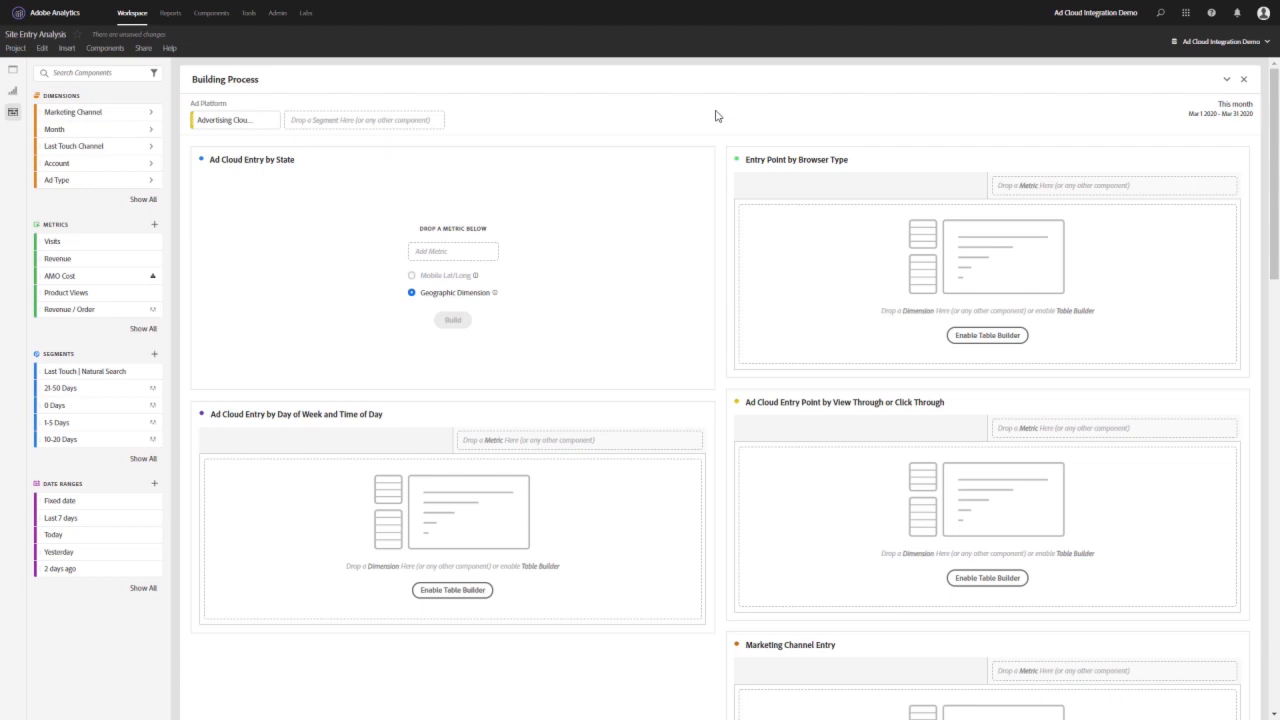
- Find the Ad Platform (AMO ID) dimension and look through its items, including Advertising Cloud DSP, Google Adwords and Microsoft Bing Ads
mouse_move(259, 127)
left_click(127, 76)
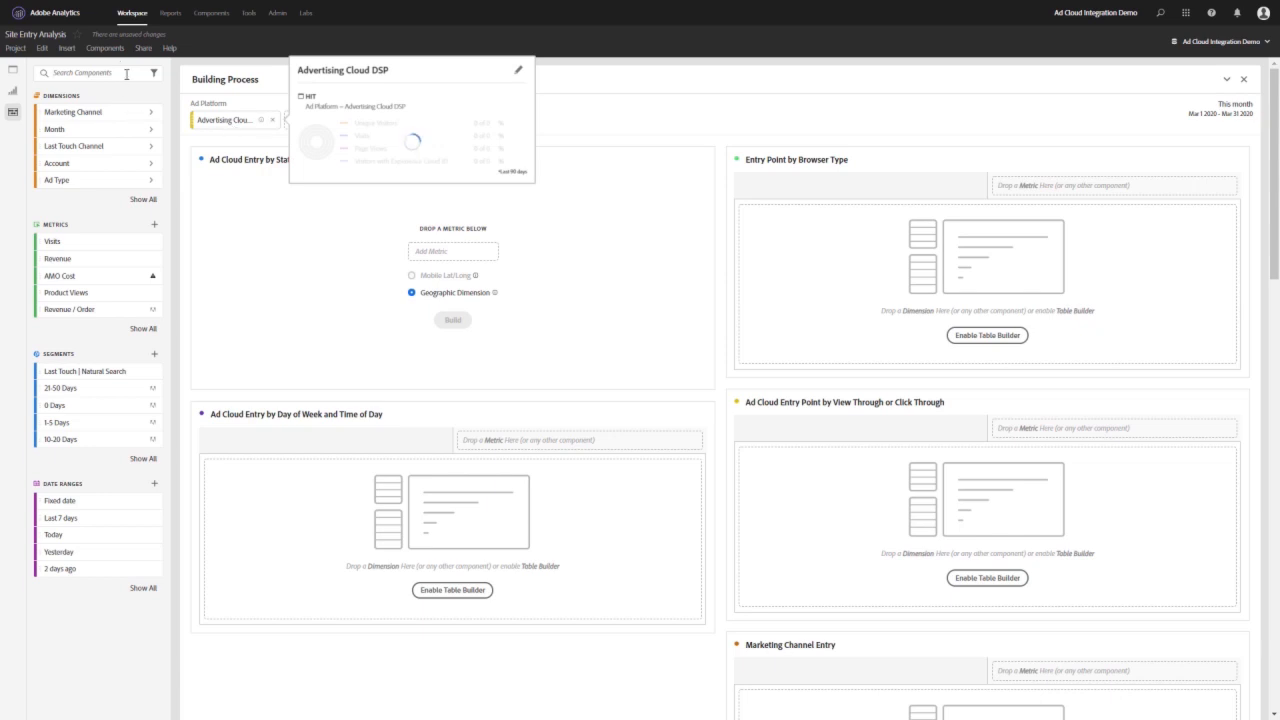
type("A")
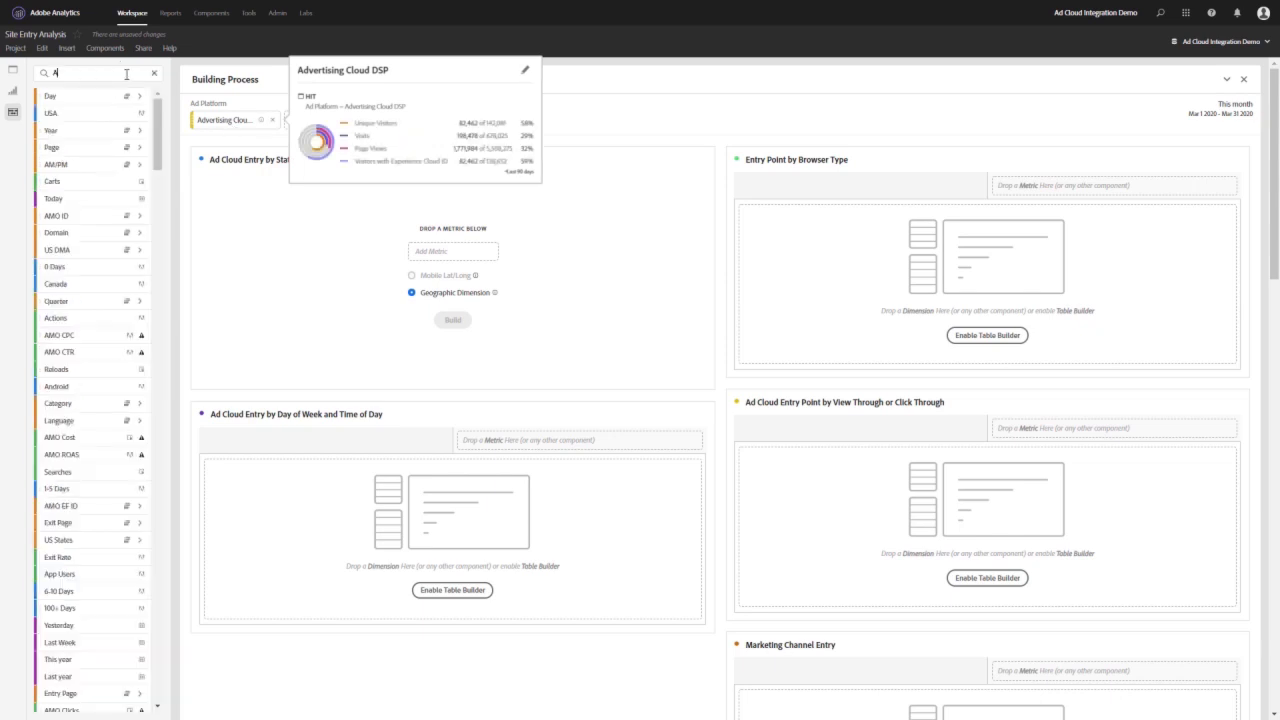
type("d Platform")
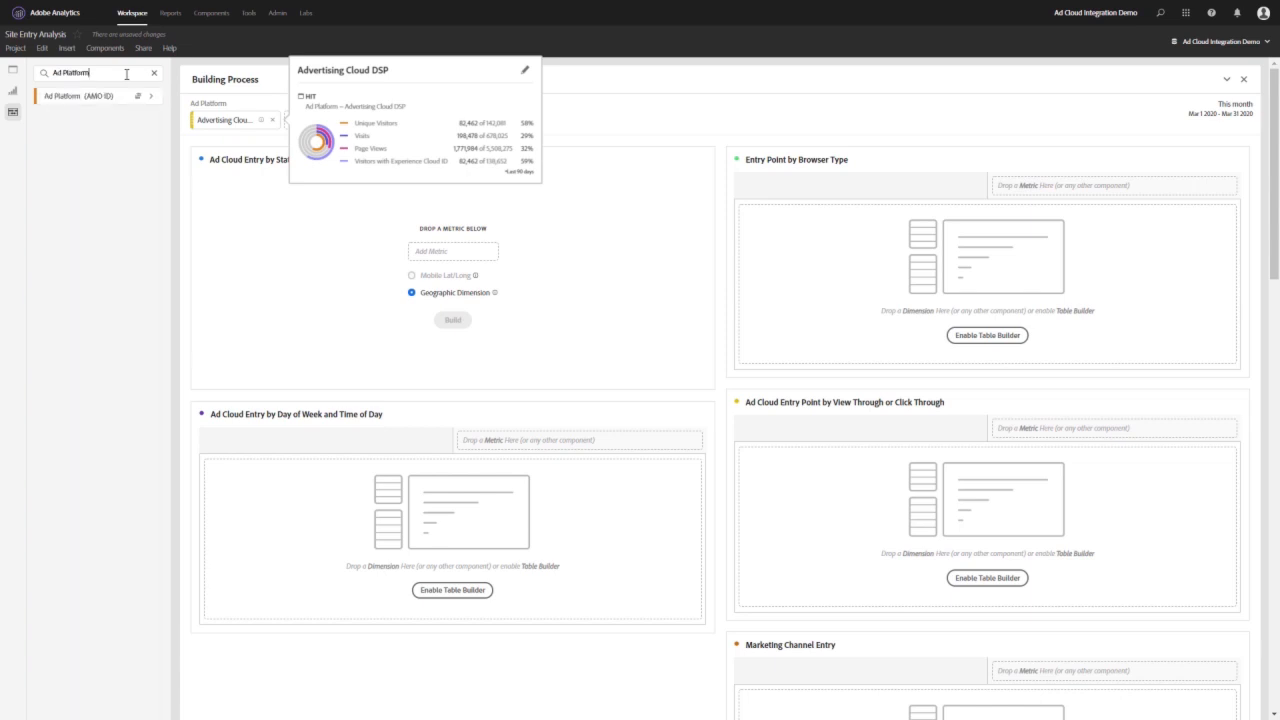
left_click(152, 97)
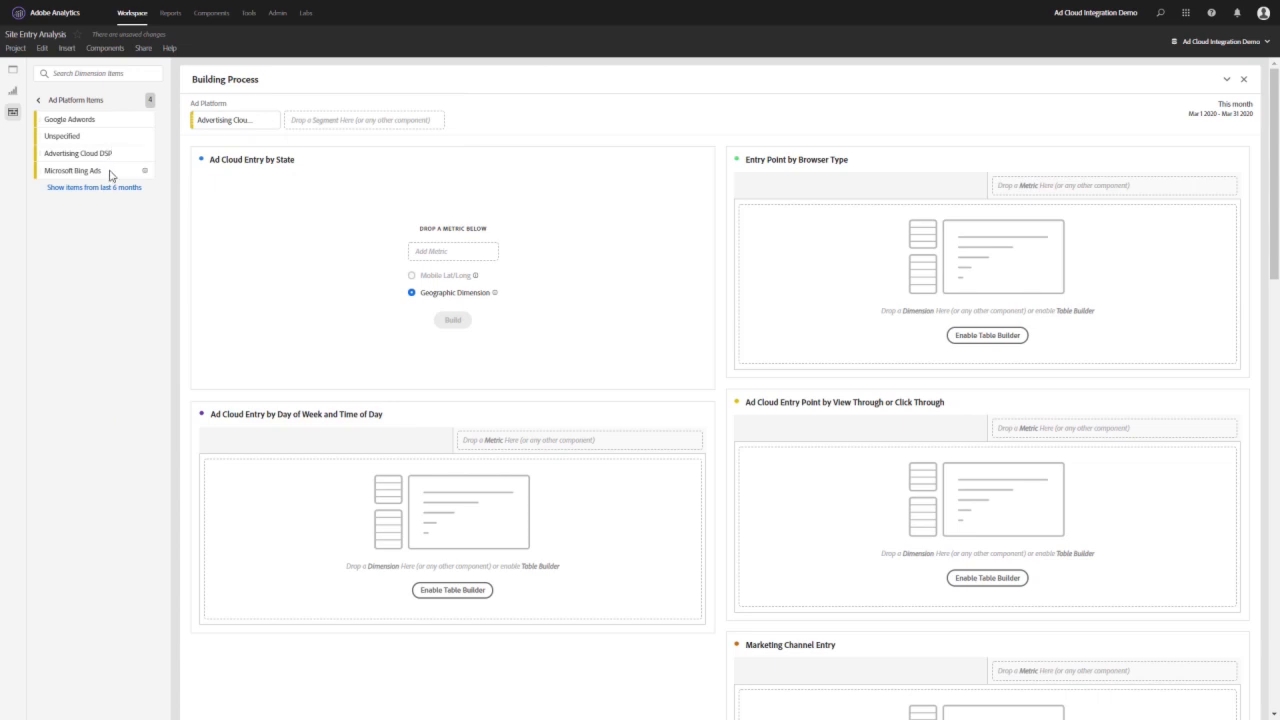
left_click(48, 102)
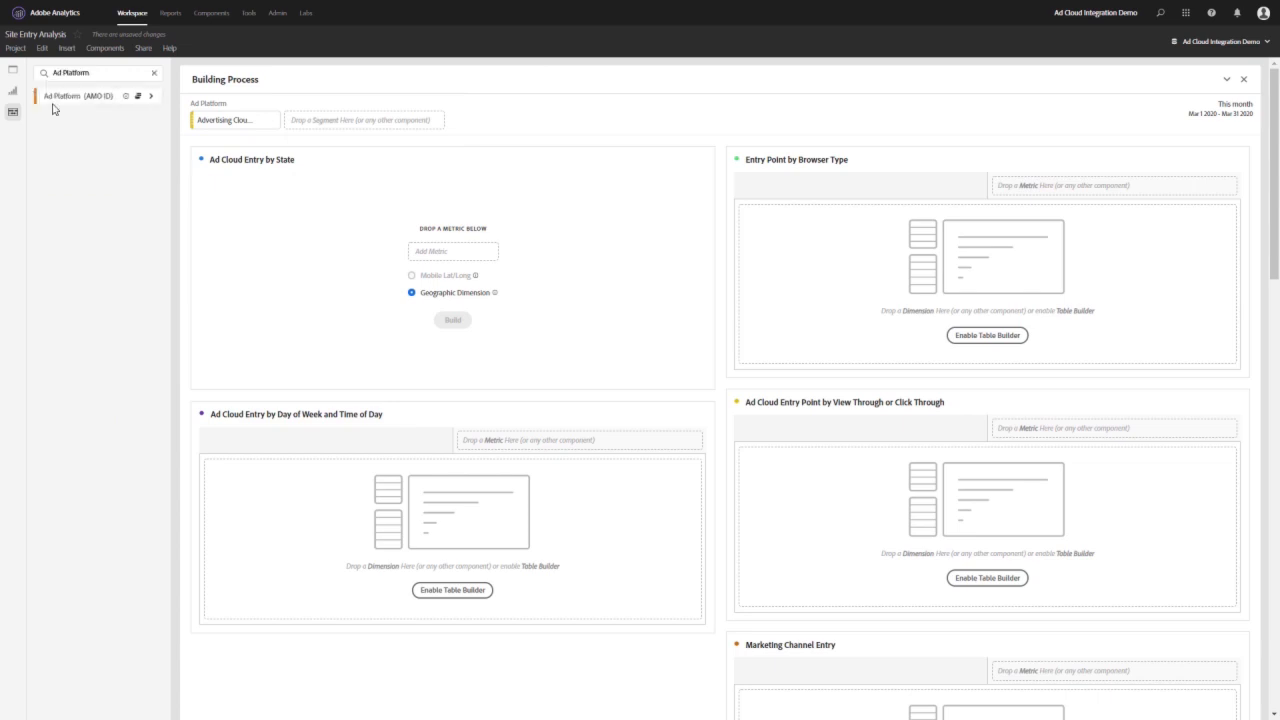
left_click(152, 74)
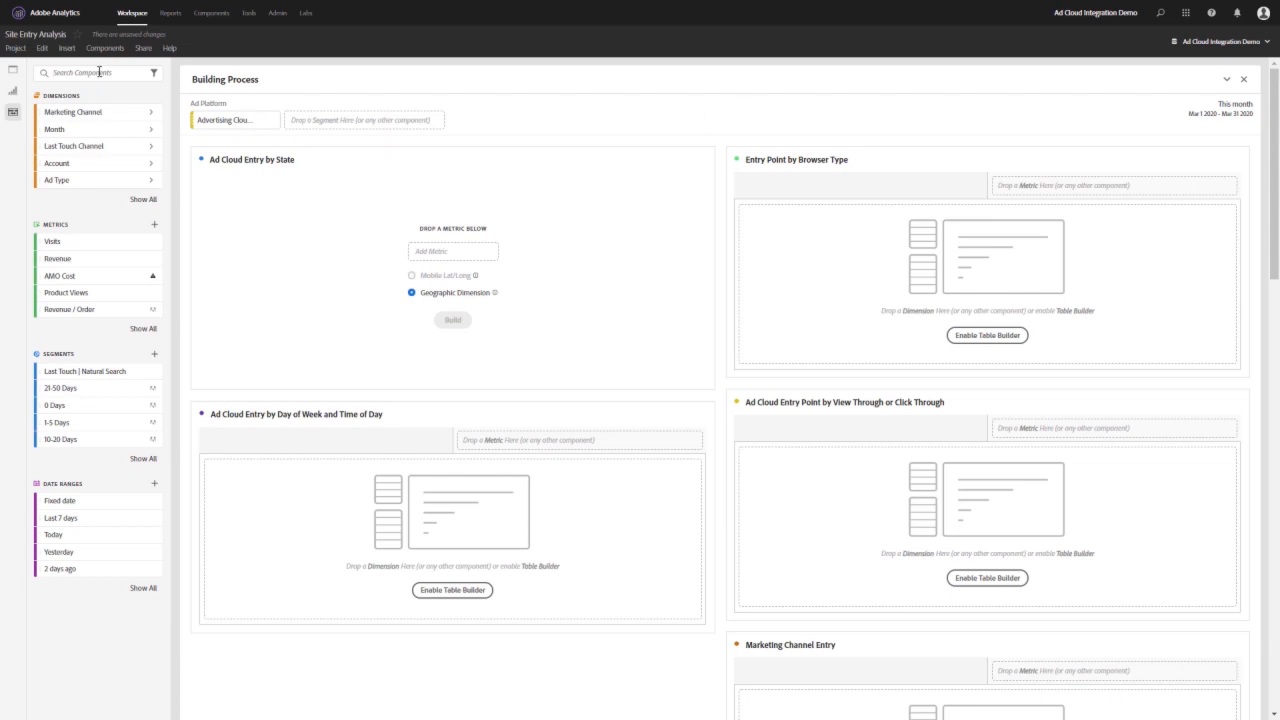
- Build the Ad Cloud Entry by State map with the AMO EF ID Instances metric
left_click(99, 72)
type("EF id")
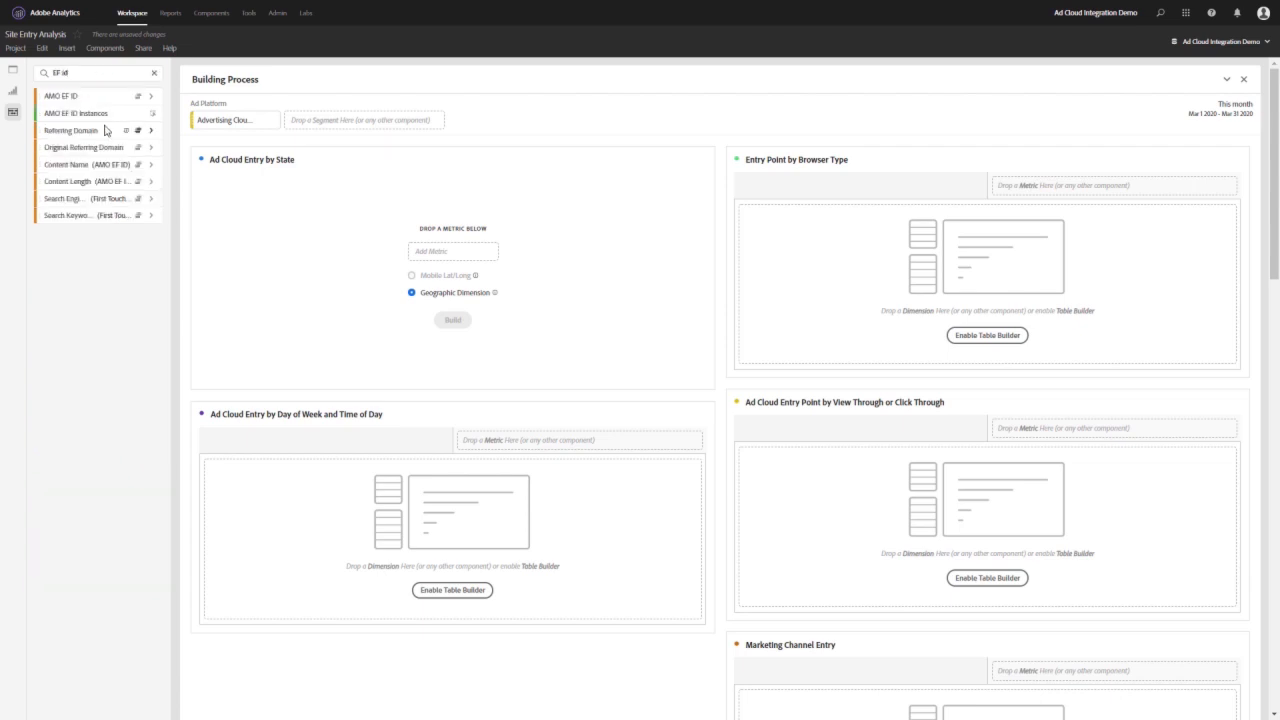
left_click_drag(88, 118, 452, 252)
left_click(465, 325)
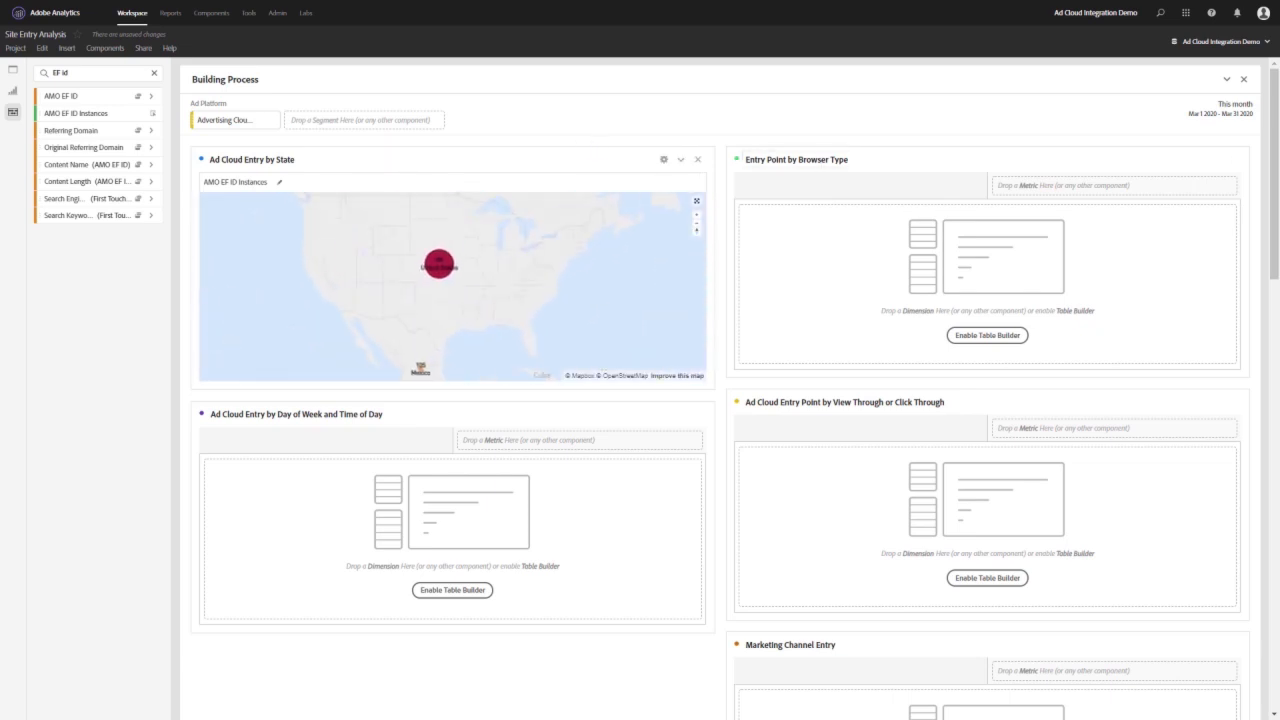
- Change the Ad Cloud Entry by State map type to Heatmap with the Bright map style
left_click(664, 160)
left_click(584, 256)
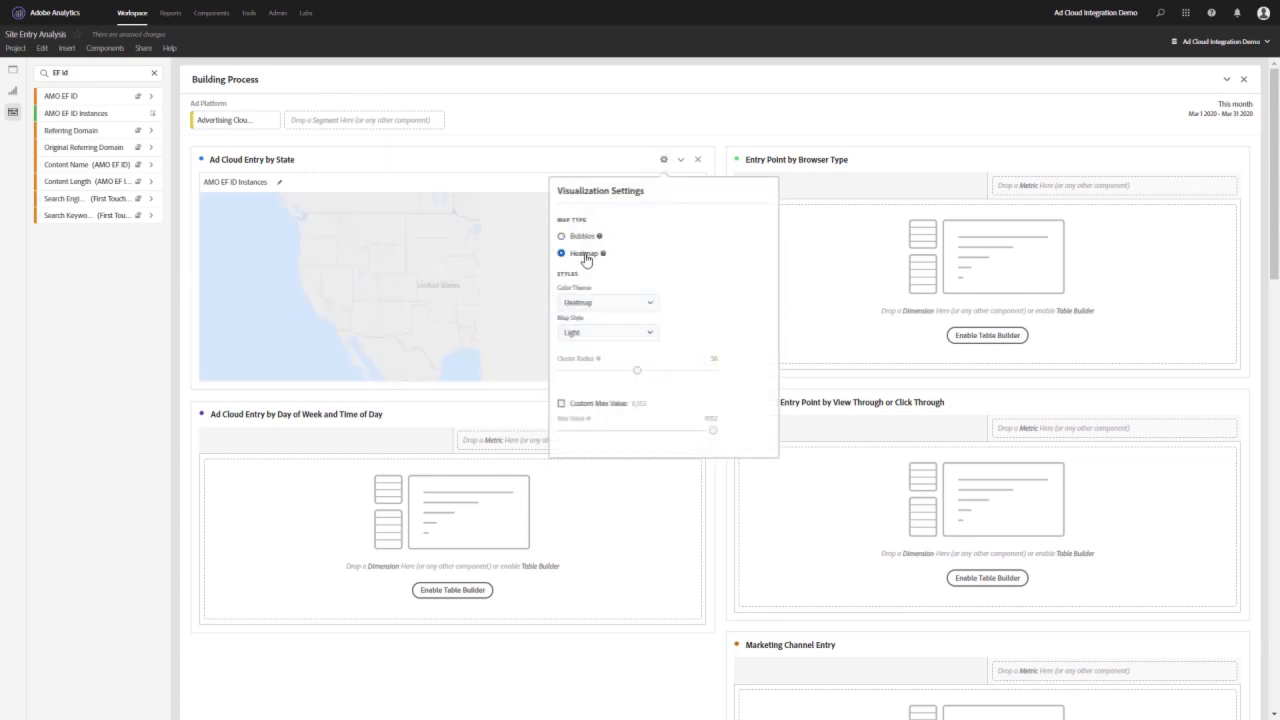
left_click(627, 339)
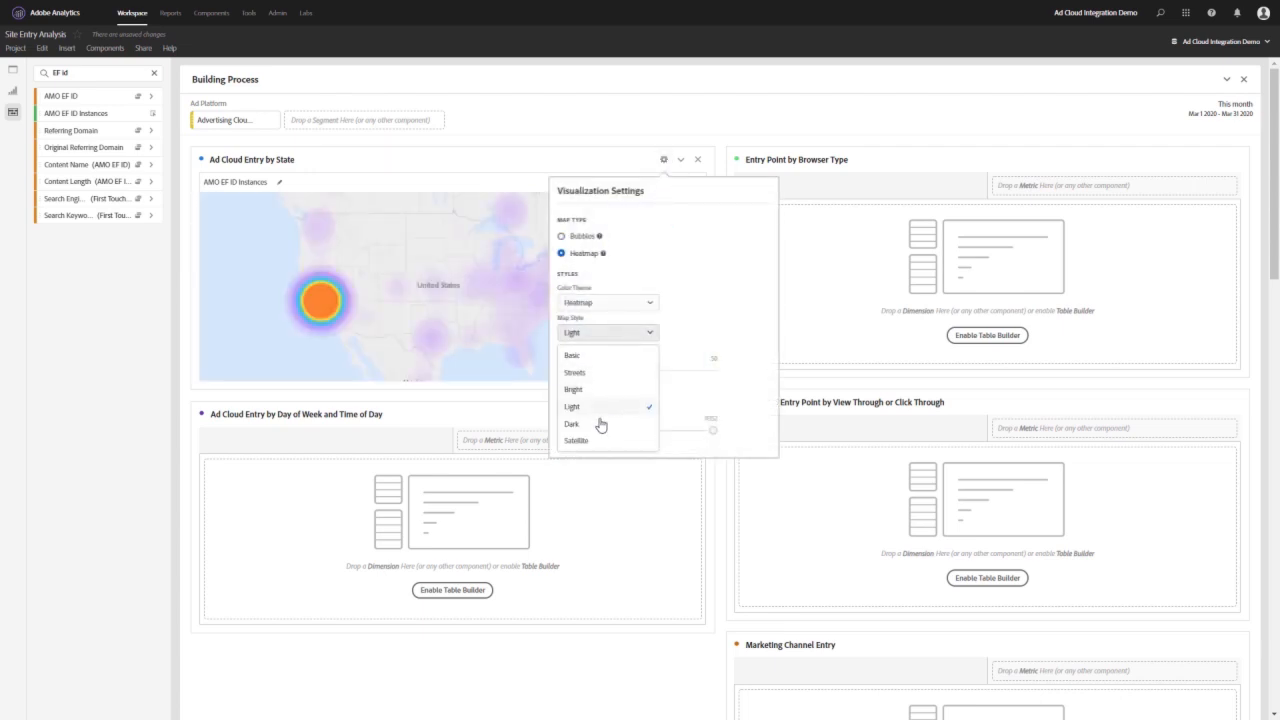
left_click(600, 390)
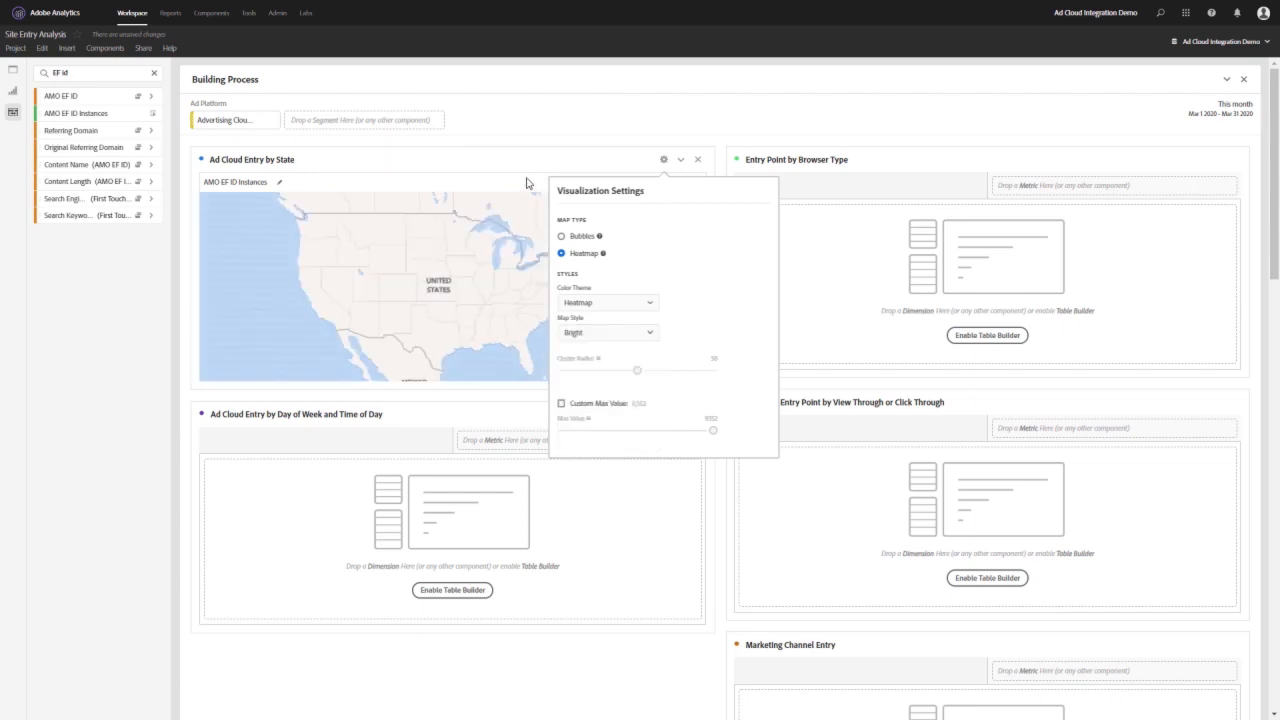
left_click(528, 182)
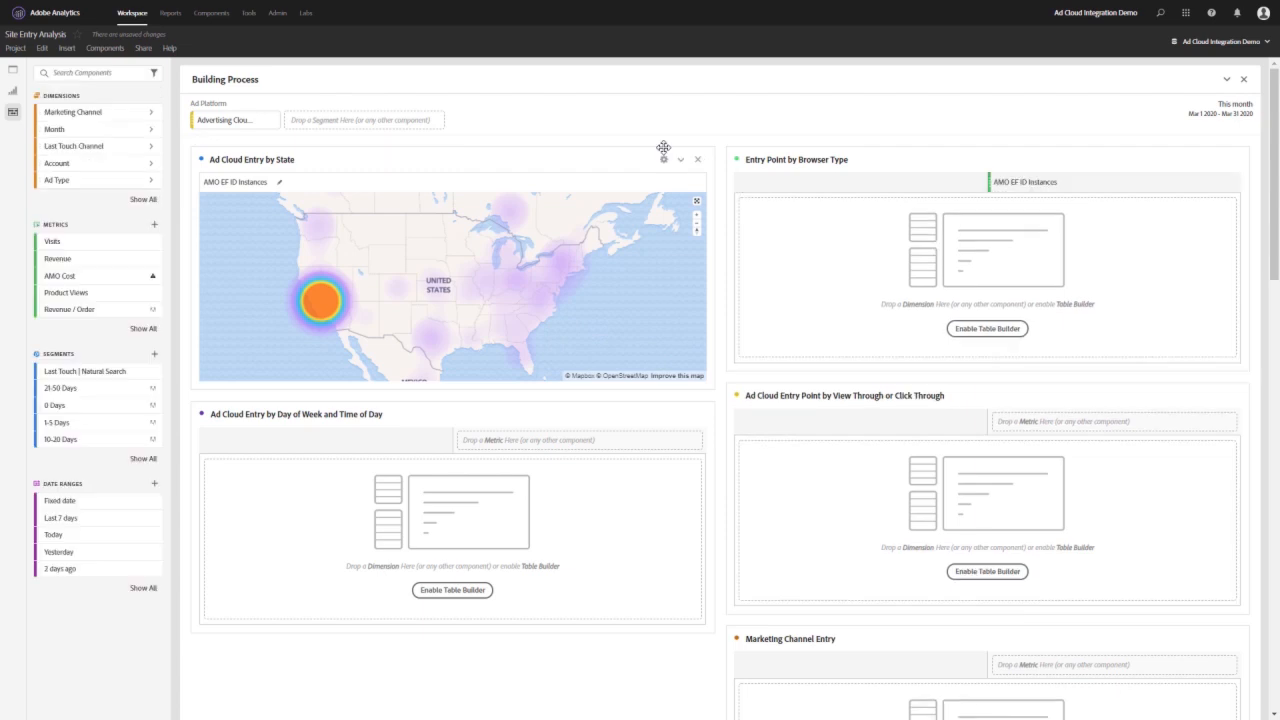
- Find the Browser Type dimension and add it as the rows of the Entry Point by Browser Type table
left_click(99, 73)
type("Browser")
left_click_drag(82, 117, 854, 243)
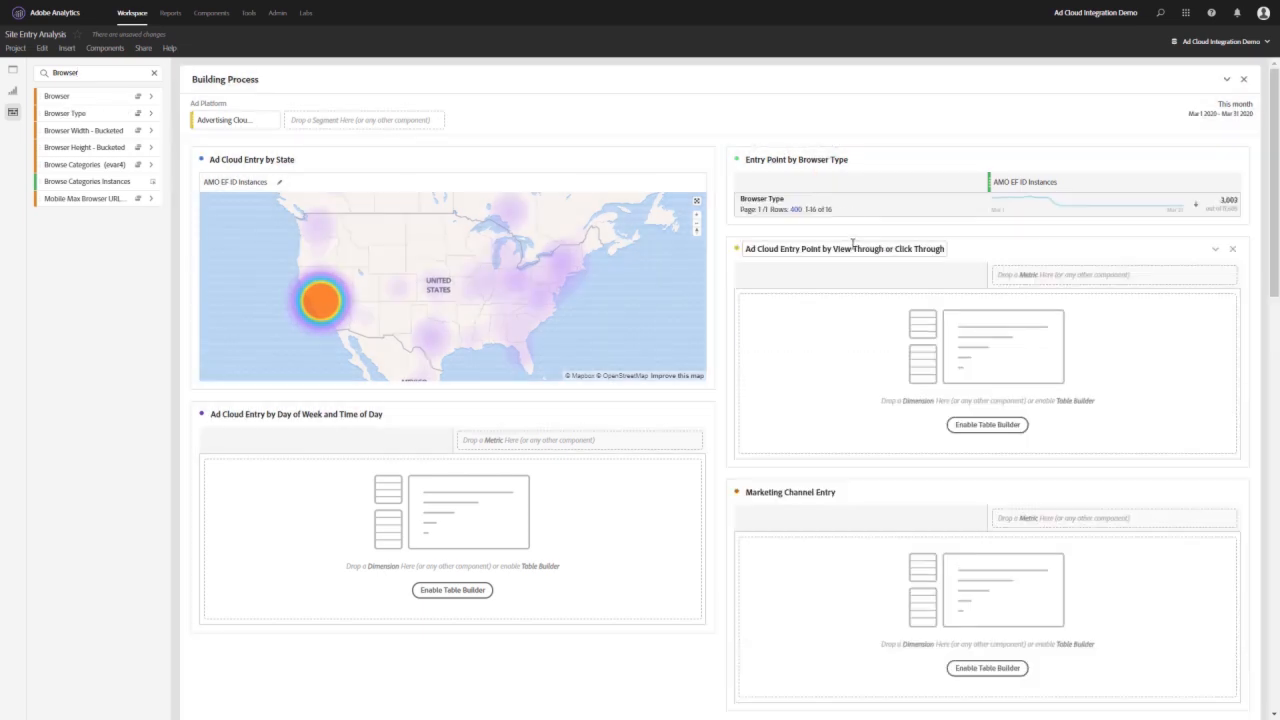
- Limit the Entry Point by Browser Type table to 5 rows and clear the component search
left_click_drag(836, 226, 825, 398)
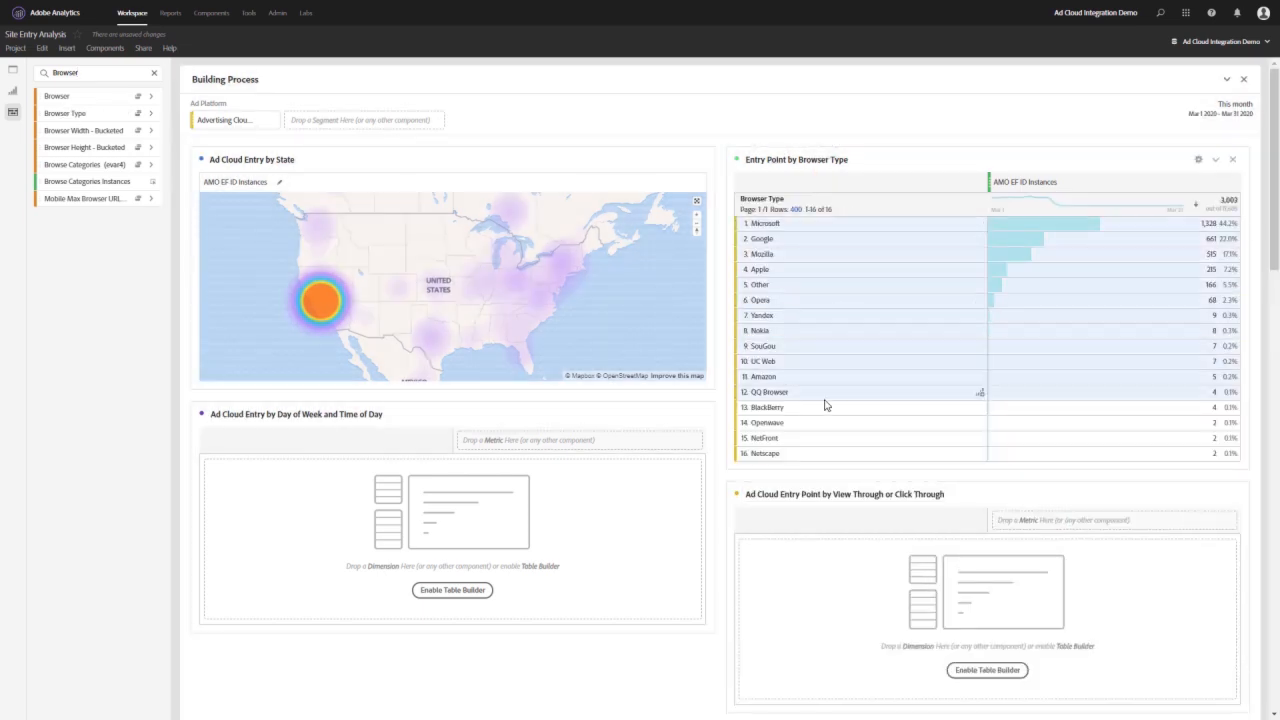
left_click(850, 320)
left_click(795, 211)
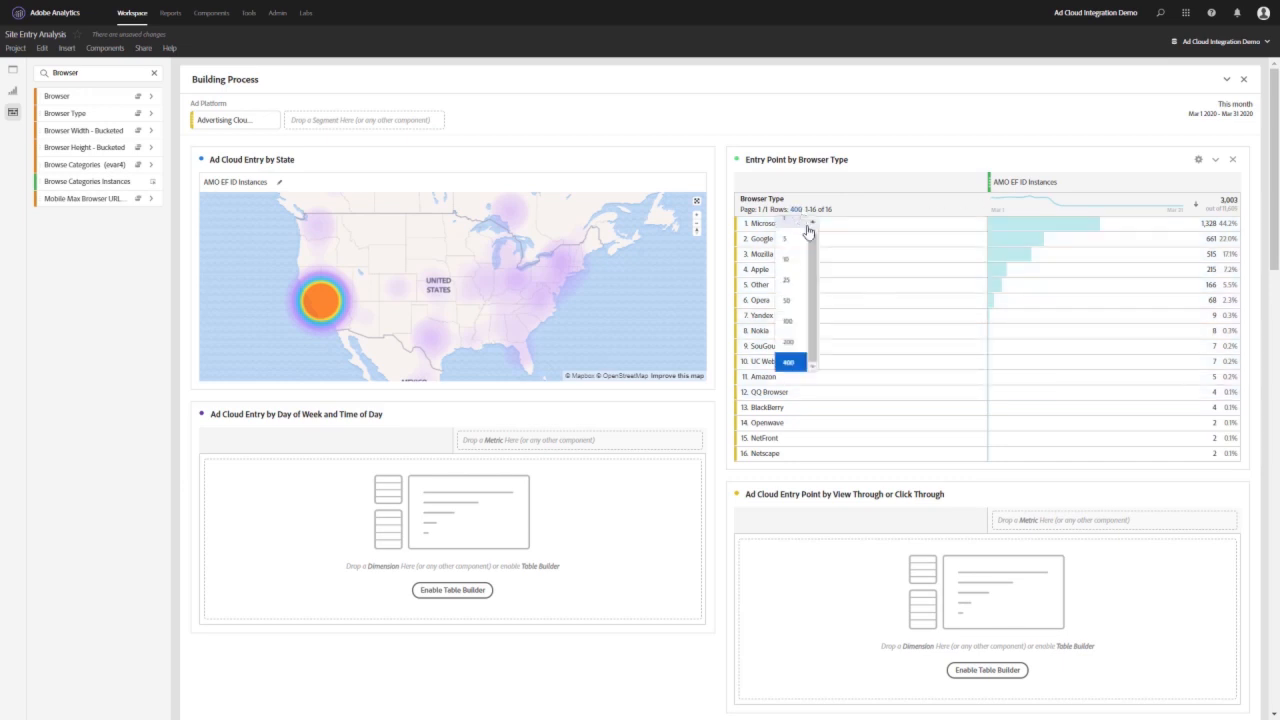
left_click(794, 250)
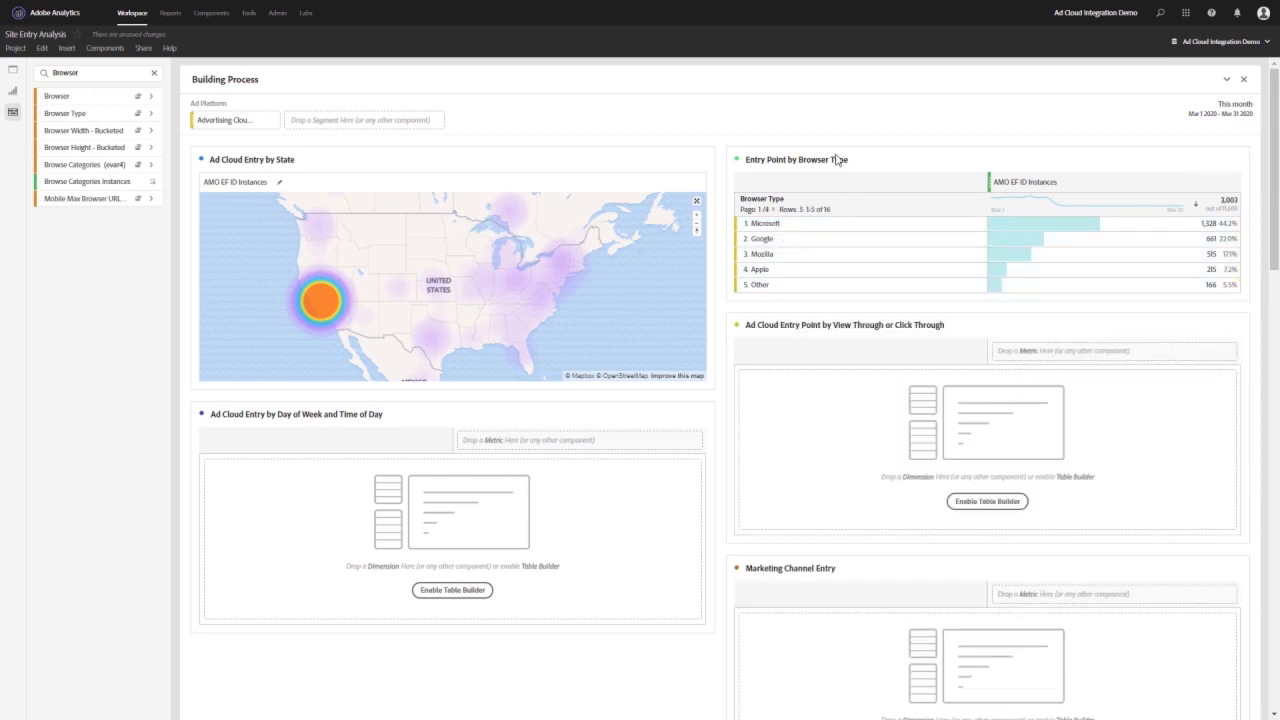
left_click(154, 72)
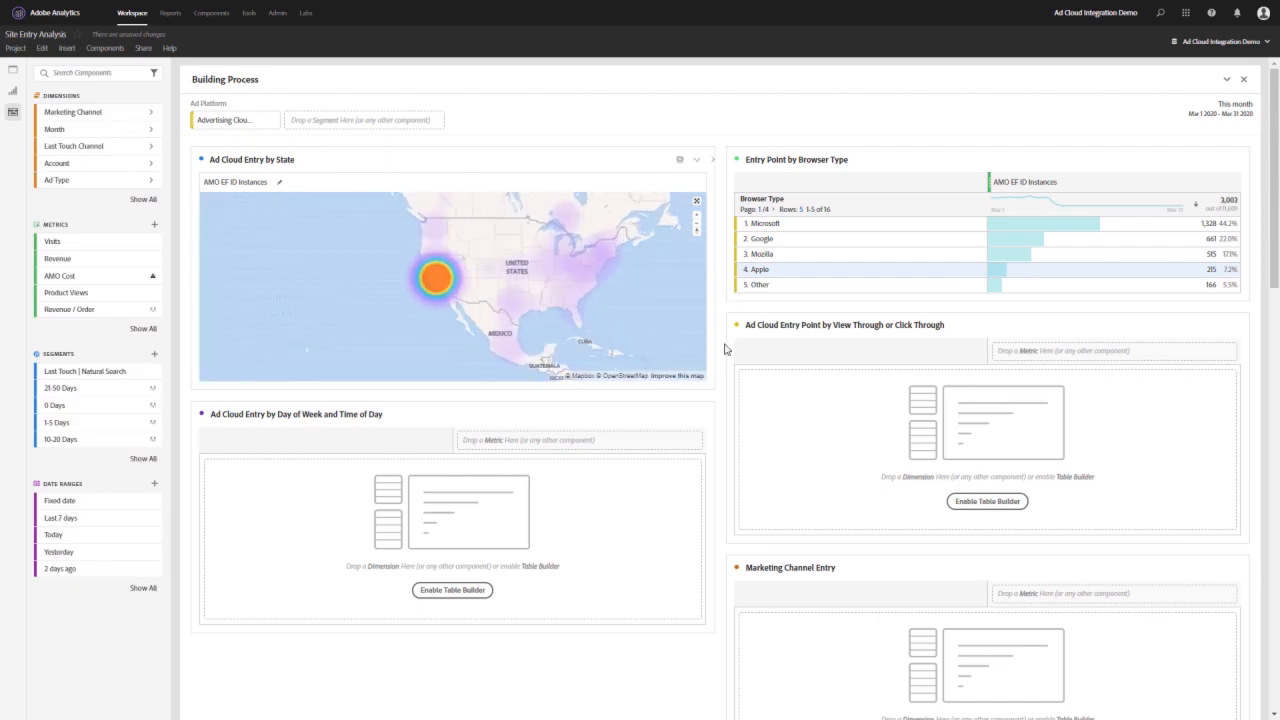
- Copy the AMO EF ID Instances metric from the browser table into the Ad Cloud Entry by Day of Week and Time of Day table
scroll(724, 355, "down", 2)
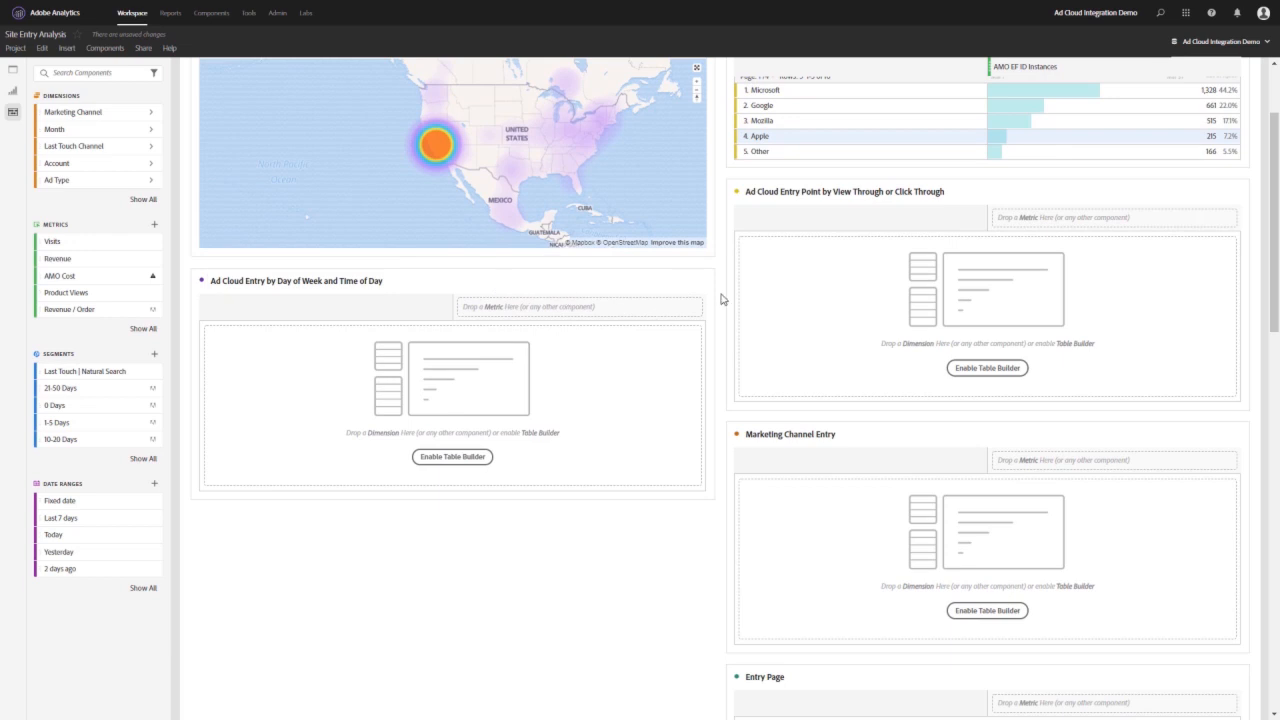
scroll(720, 297, "up", 1)
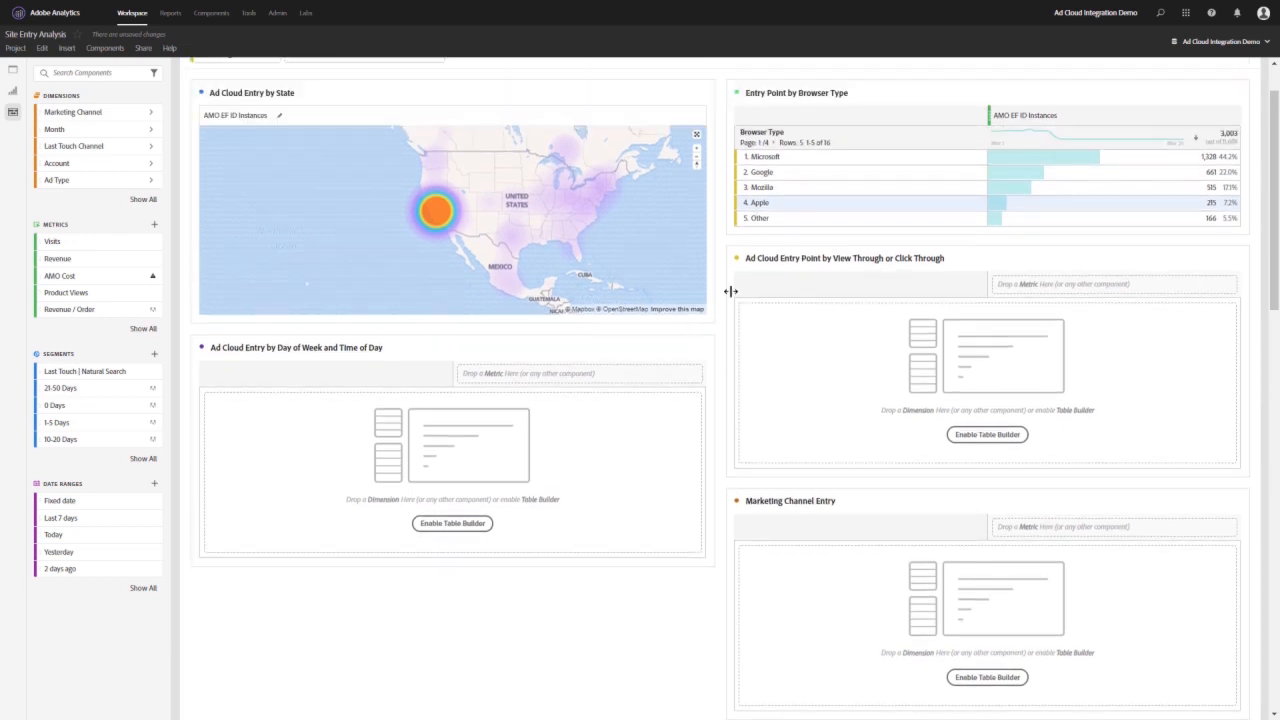
scroll(731, 291, "up", 1)
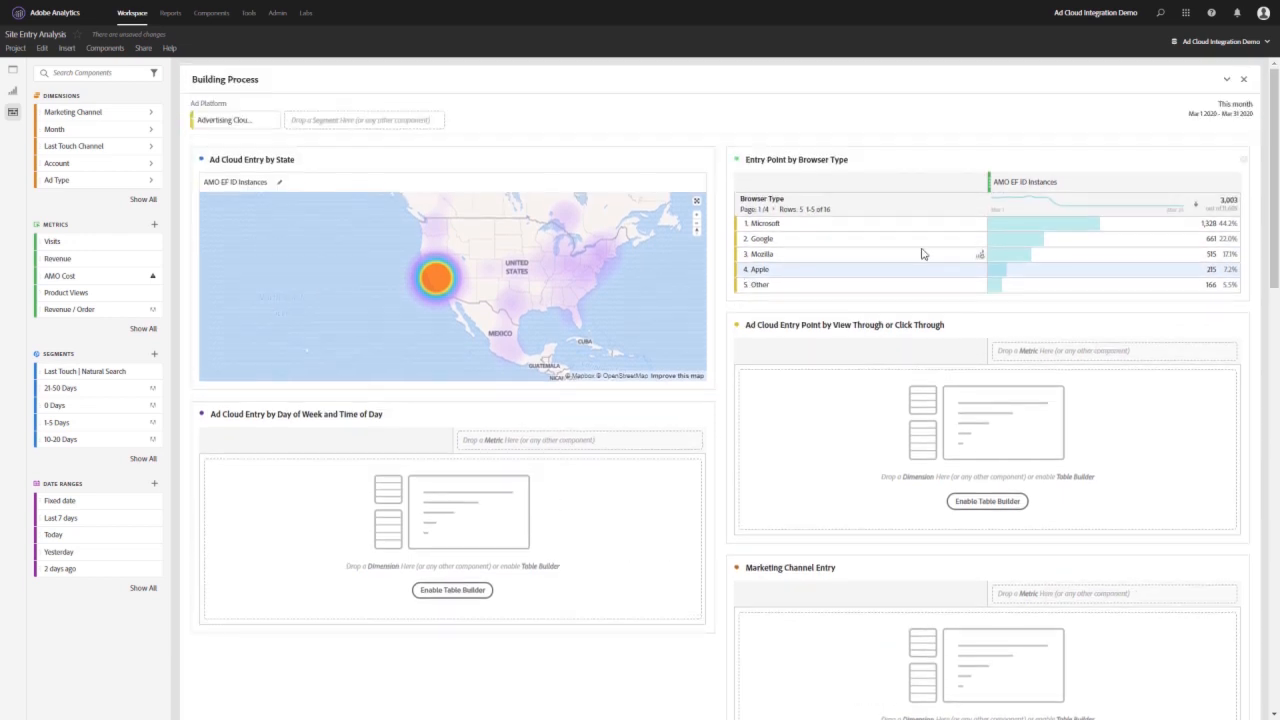
left_click_drag(1030, 185, 583, 417)
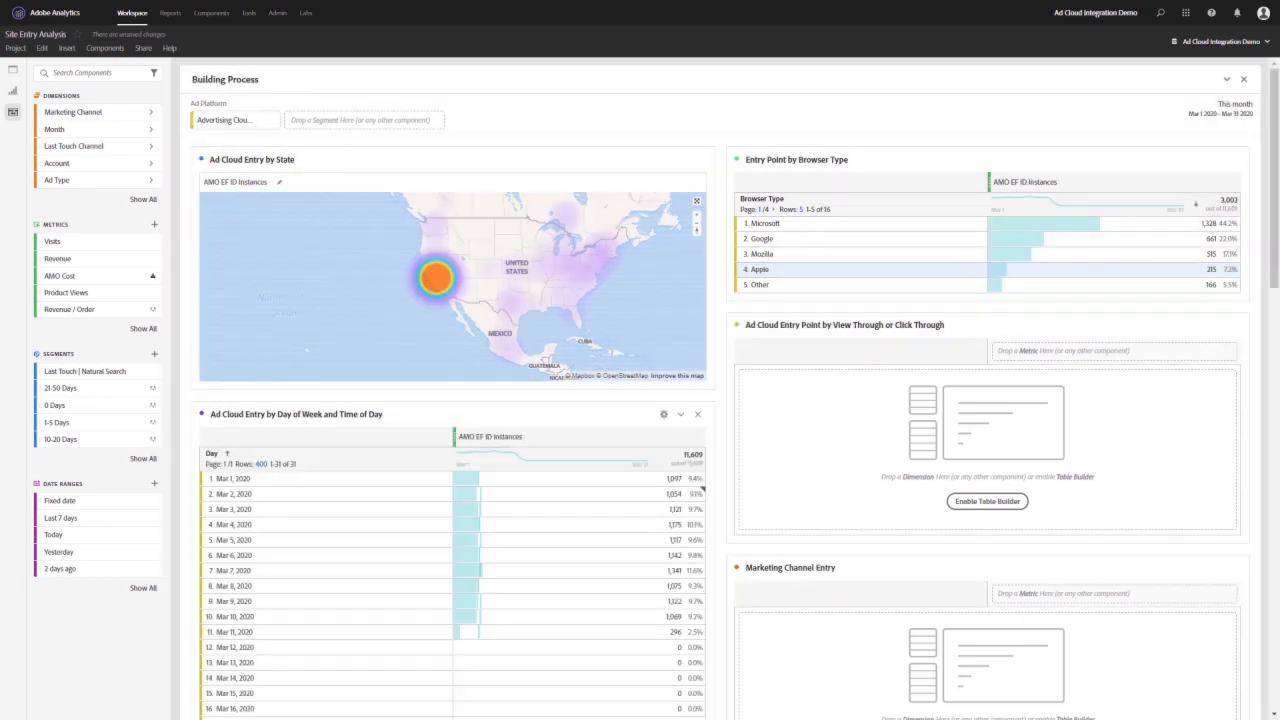
scroll(703, 488, "down", 1)
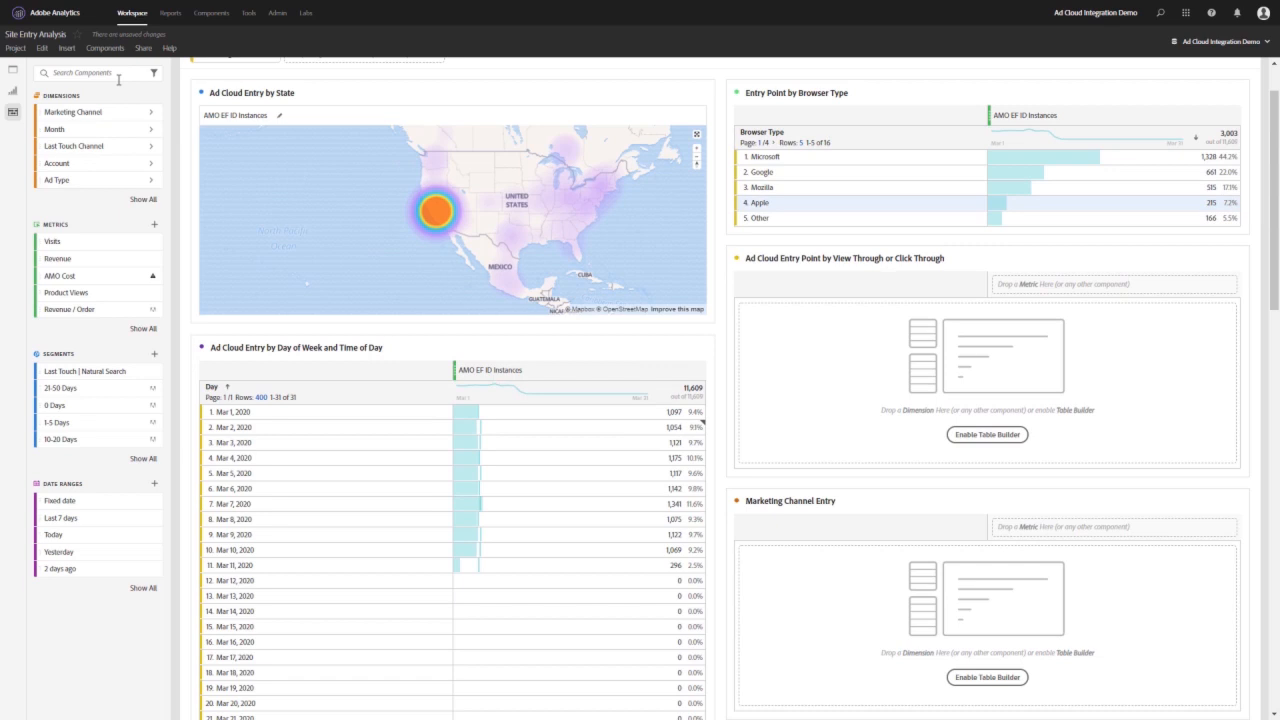
- Replace the row dimension of the day and time table with Hour of Day
left_click(118, 79)
type("hour")
left_click_drag(75, 119, 397, 393)
scroll(176, 244, "up", 1)
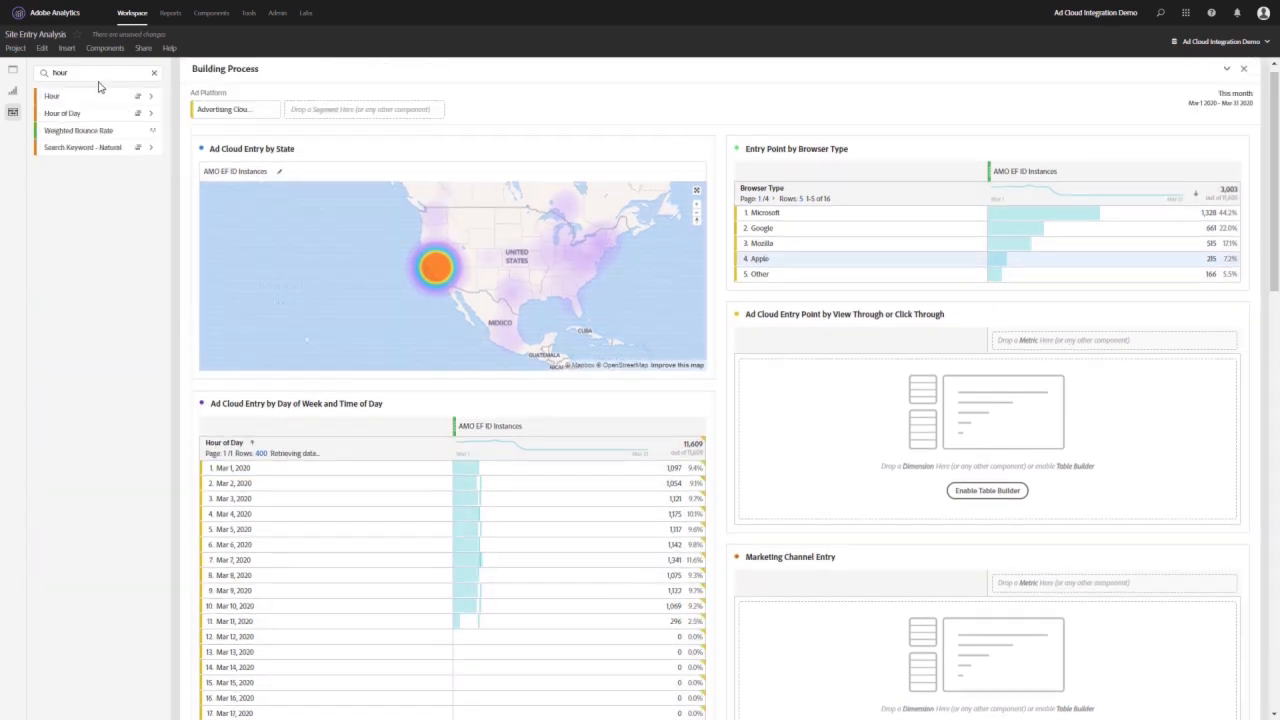
- Add all seven Day of Week items, Sunday to Saturday, as columns under AMO EF ID Instances in the Hour of Day table
double_click(100, 78)
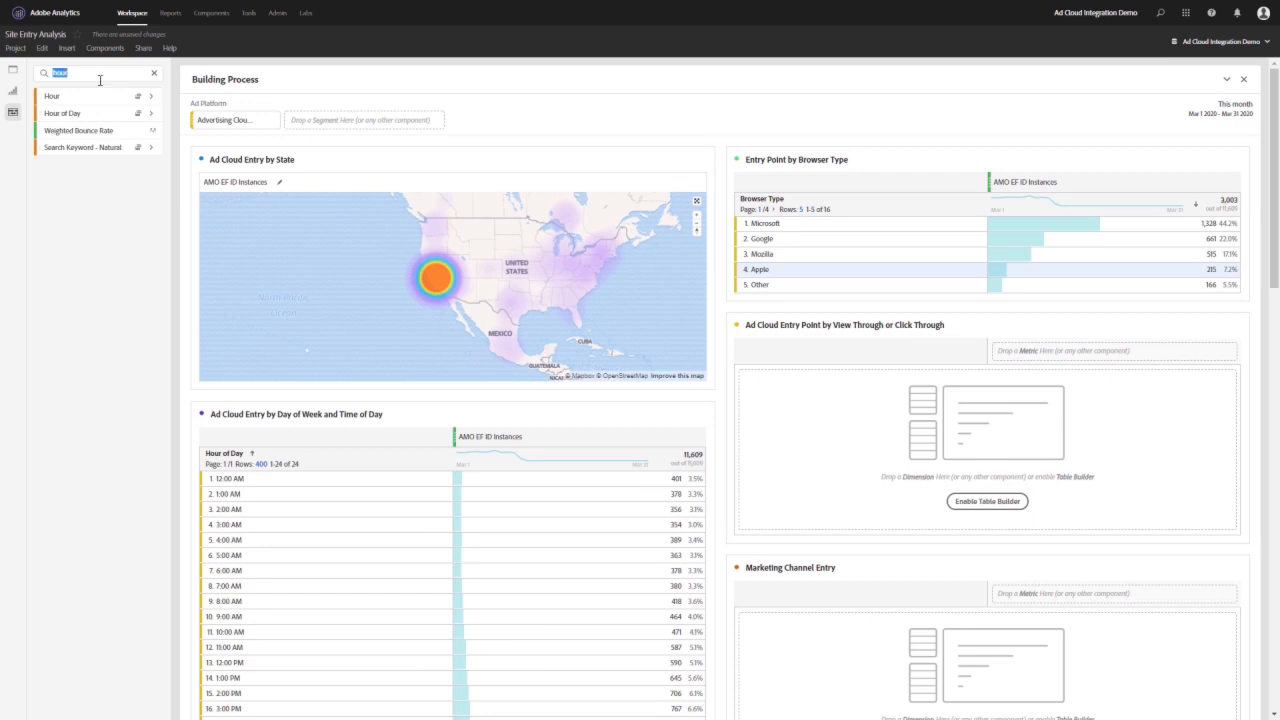
type("day")
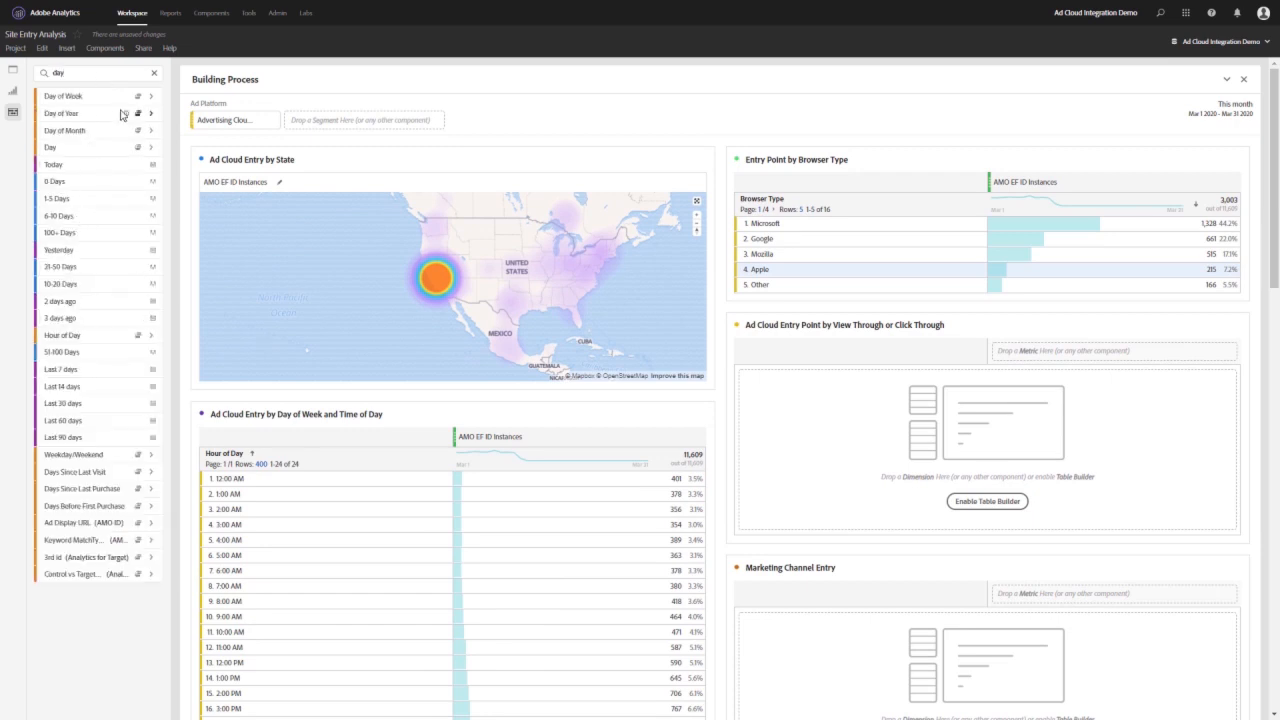
left_click(151, 97)
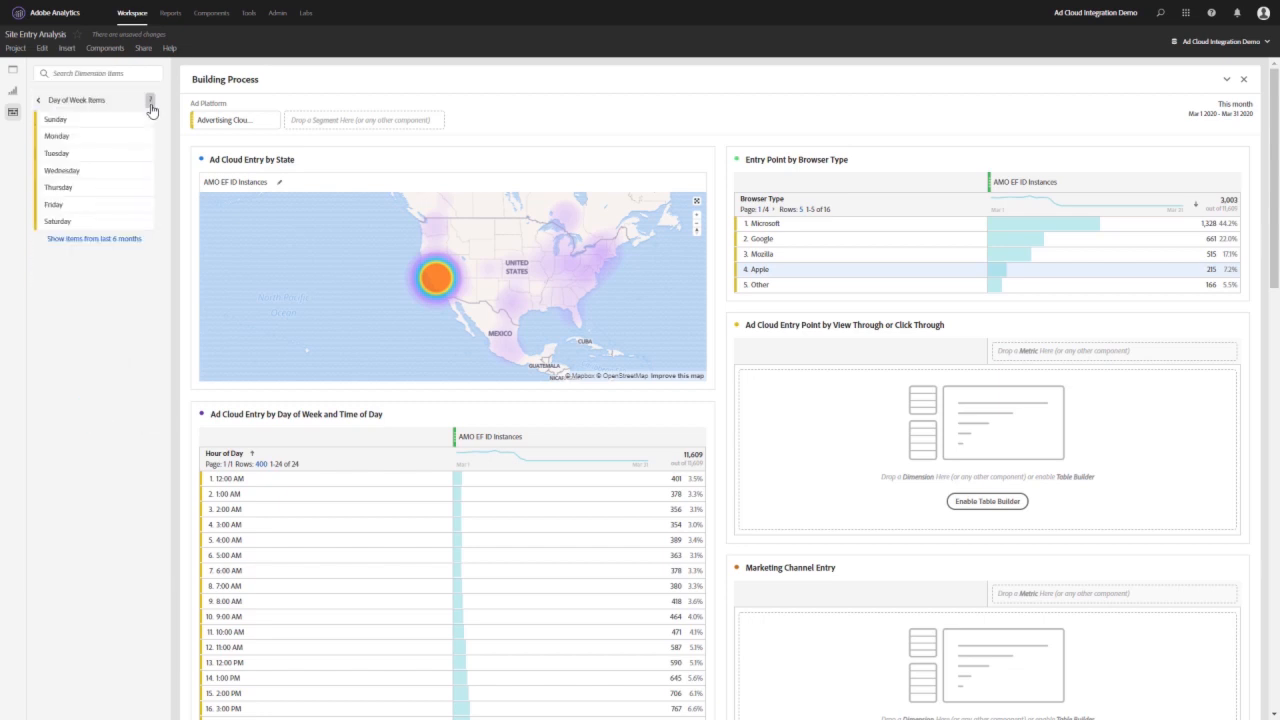
left_click(91, 123)
left_click(84, 140, "ctrl")
left_click(83, 157, "ctrl")
left_click(82, 173, "ctrl")
left_click(80, 190, "ctrl")
left_click(71, 206, "ctrl")
left_click(71, 221, "ctrl")
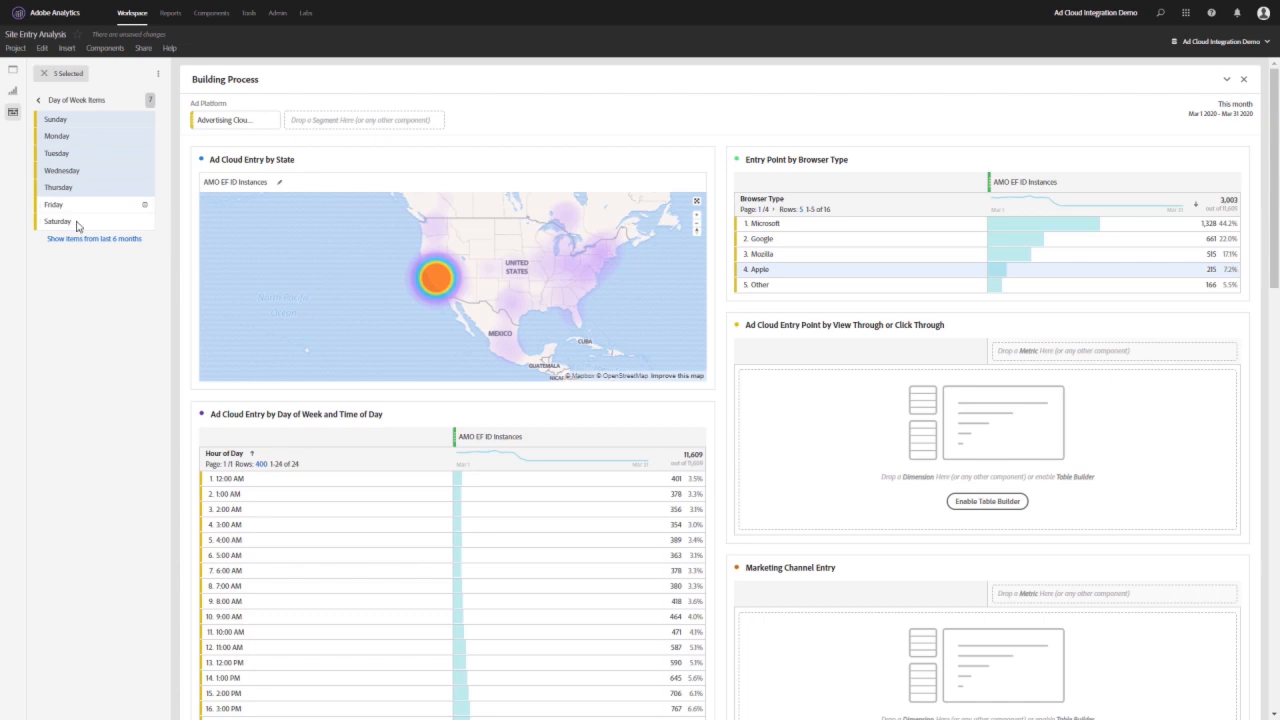
left_click_drag(66, 163, 515, 449)
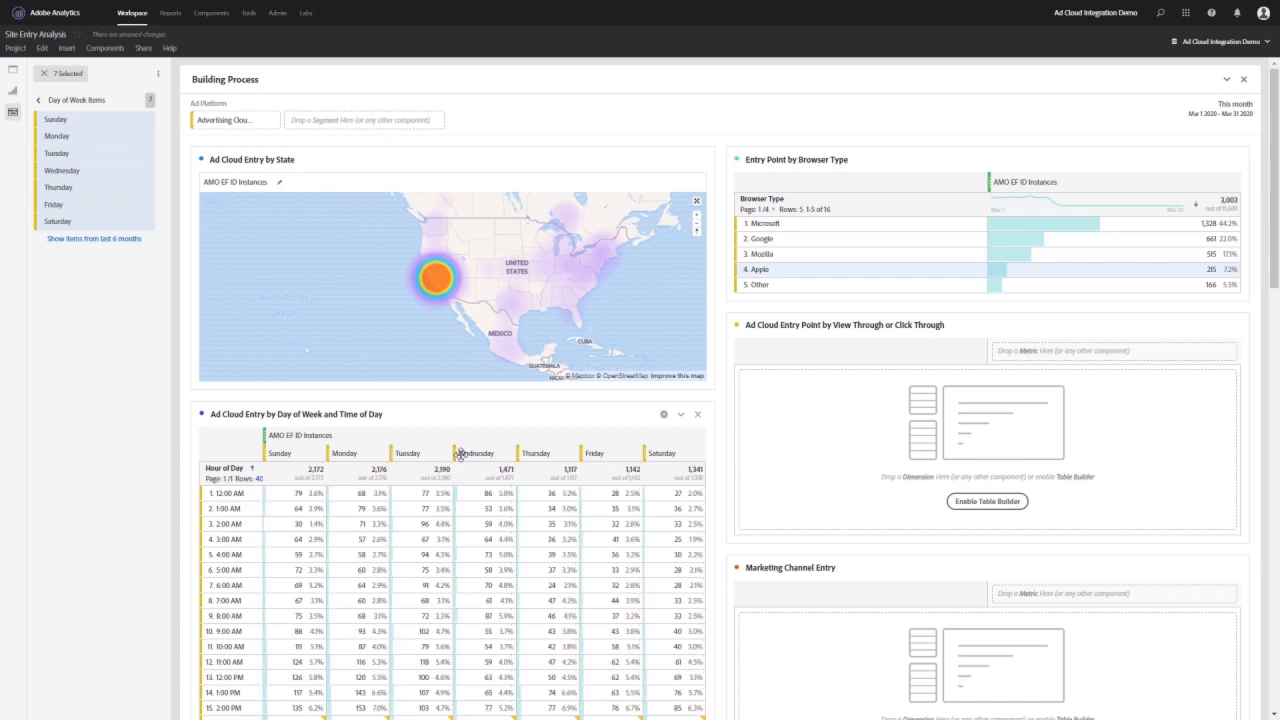
- Switch the AMO EF ID Instances columns in the day and time table from Bar Graph to Conditional Formatting
scroll(640, 320, "down", 2)
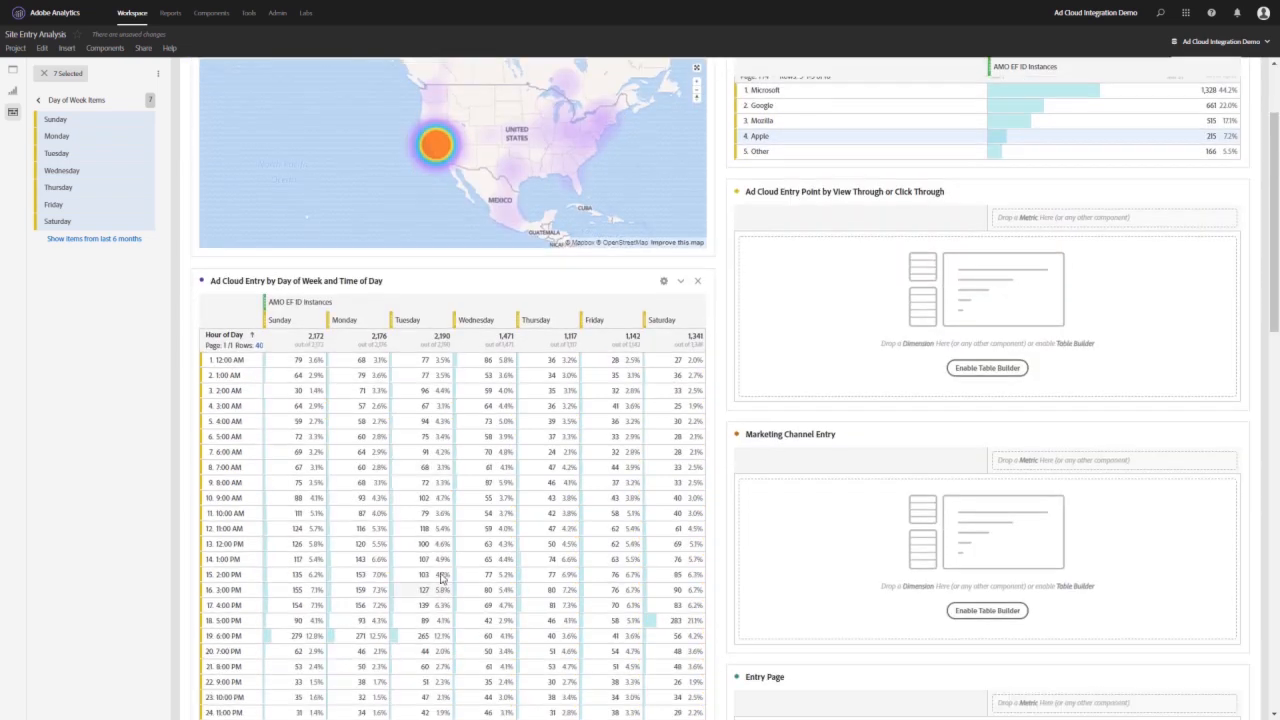
left_click(663, 281)
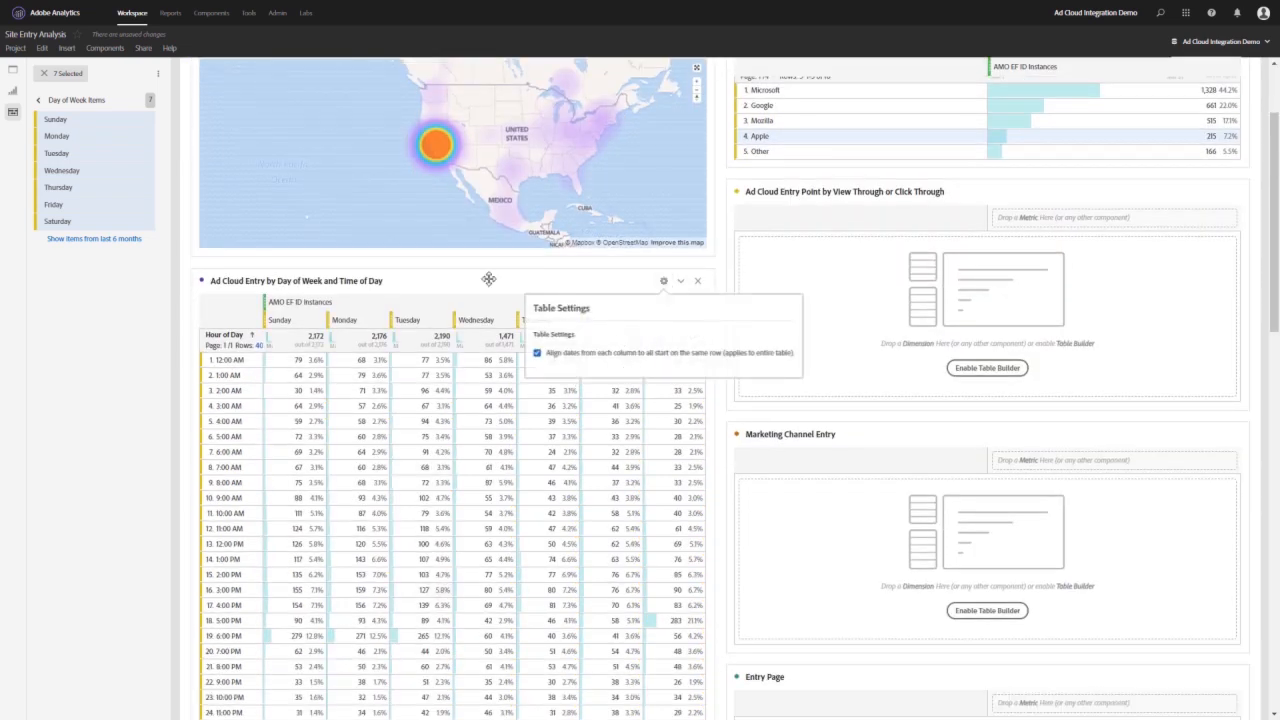
left_click(489, 279)
left_click(675, 303)
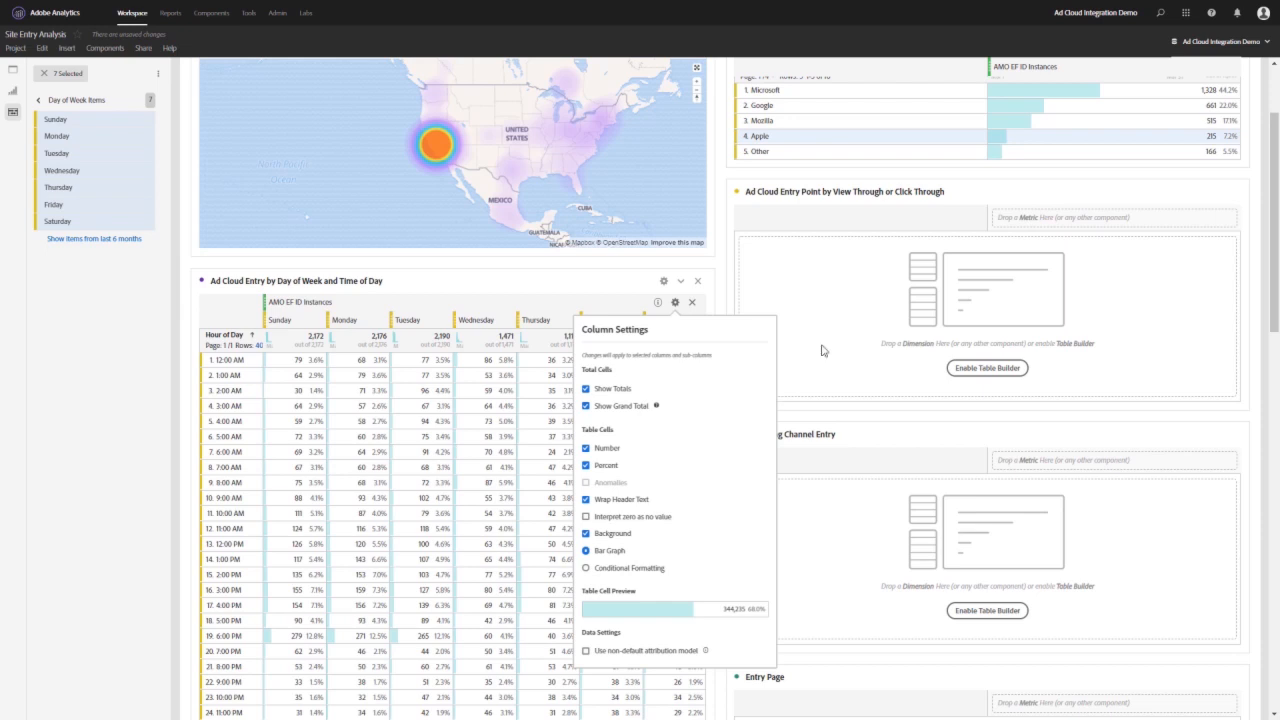
left_click(587, 569)
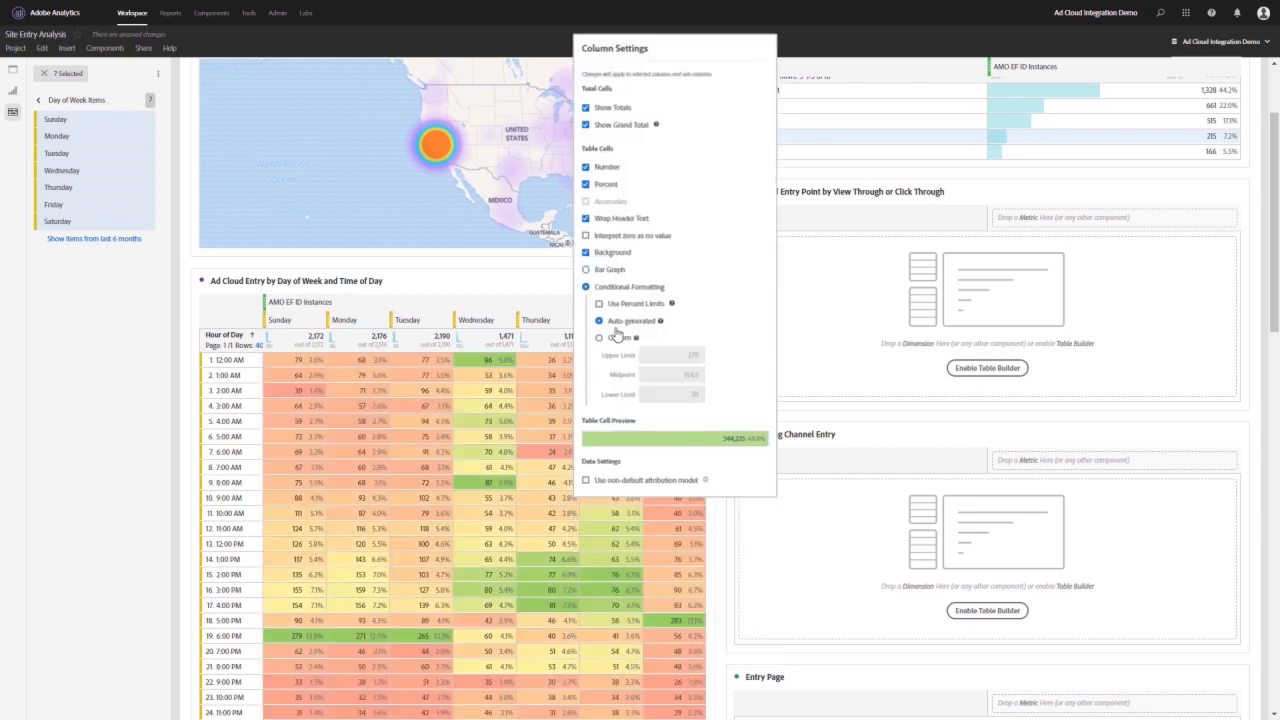
- Hide the Number and Percent values in the day and time table's cells, leaving only the colour background
left_click(586, 167)
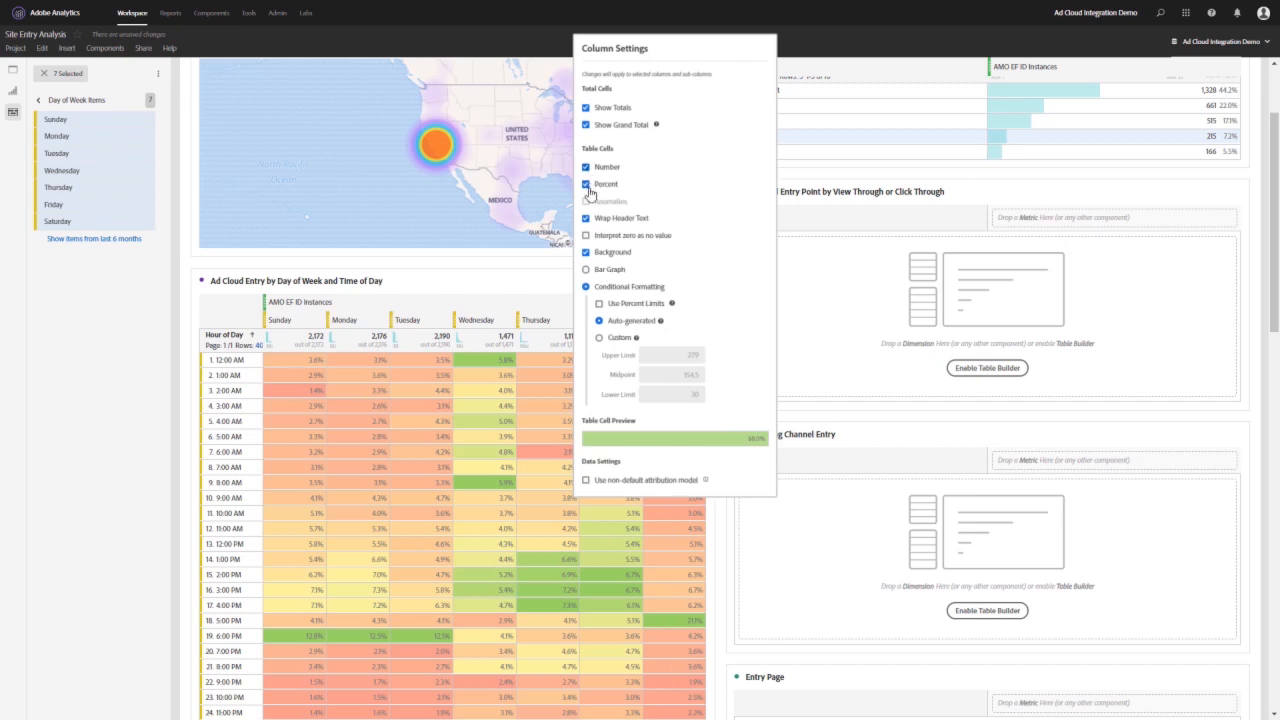
left_click(586, 184)
left_click(451, 548)
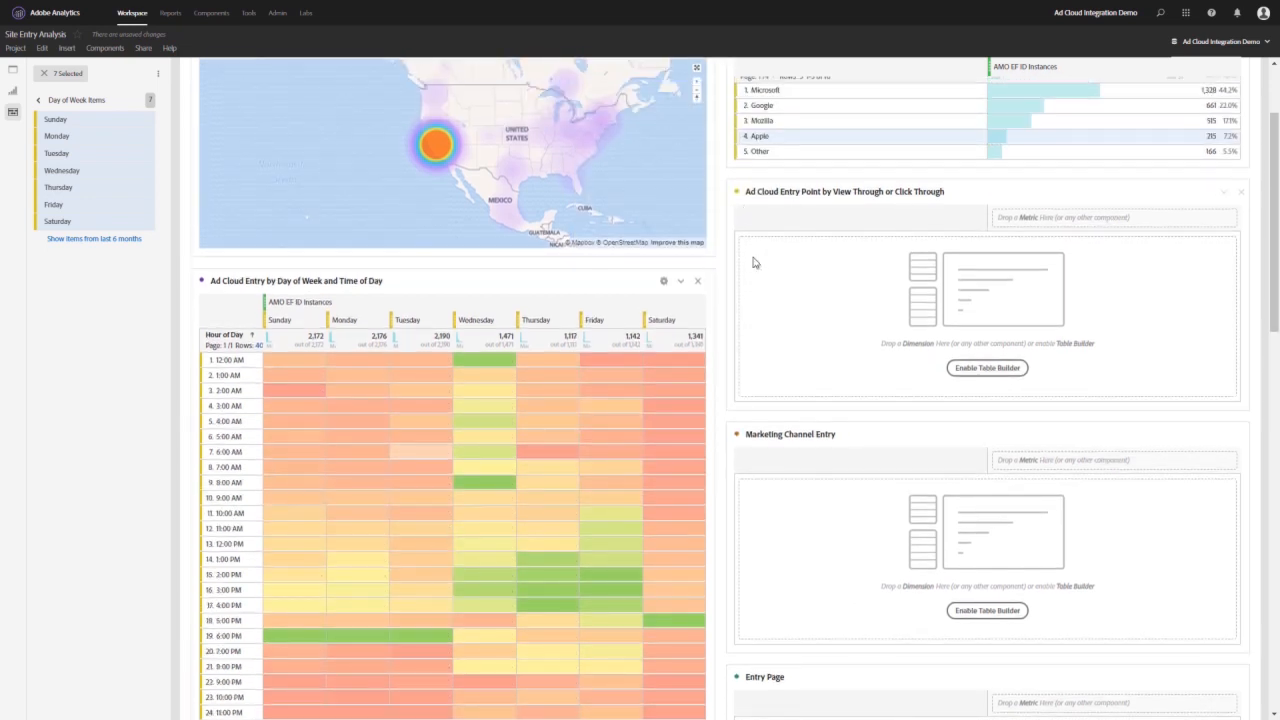
scroll(850, 320, "up", 2)
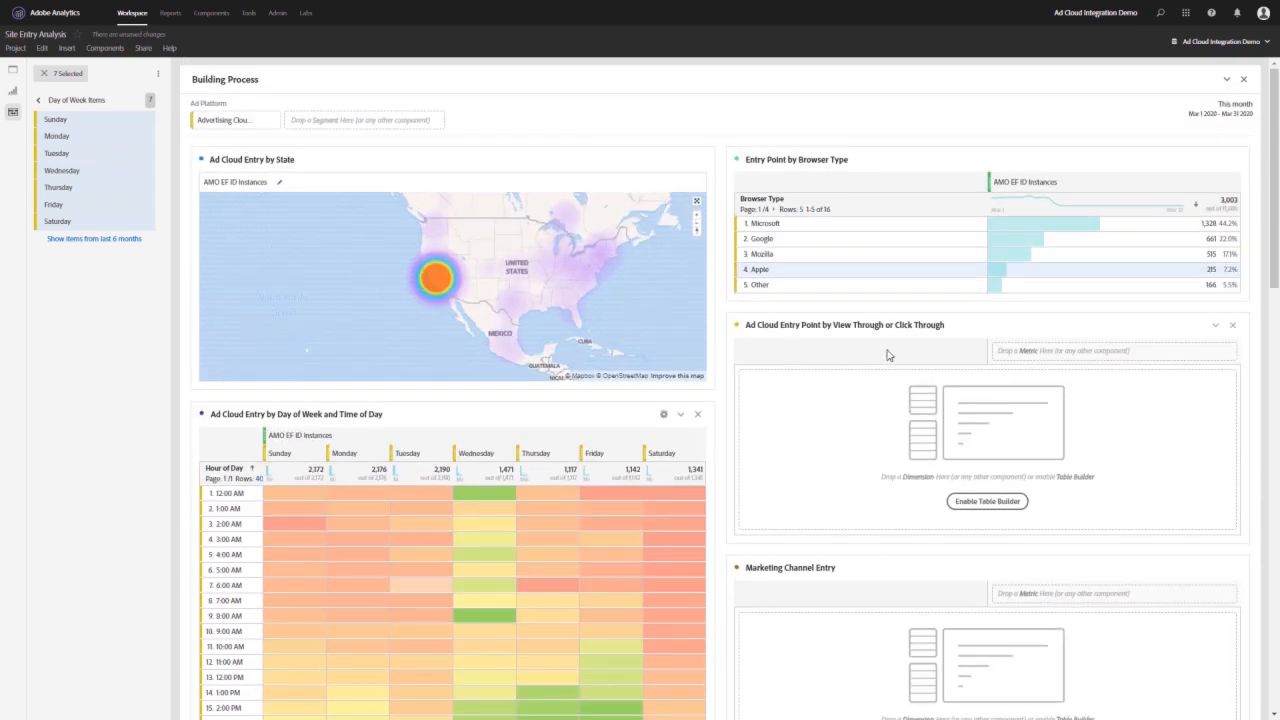
- Fill the View Through or Click Through table with AMO EF ID Instances and the Landing Type items Click Through and View Through as rows
left_click(38, 100)
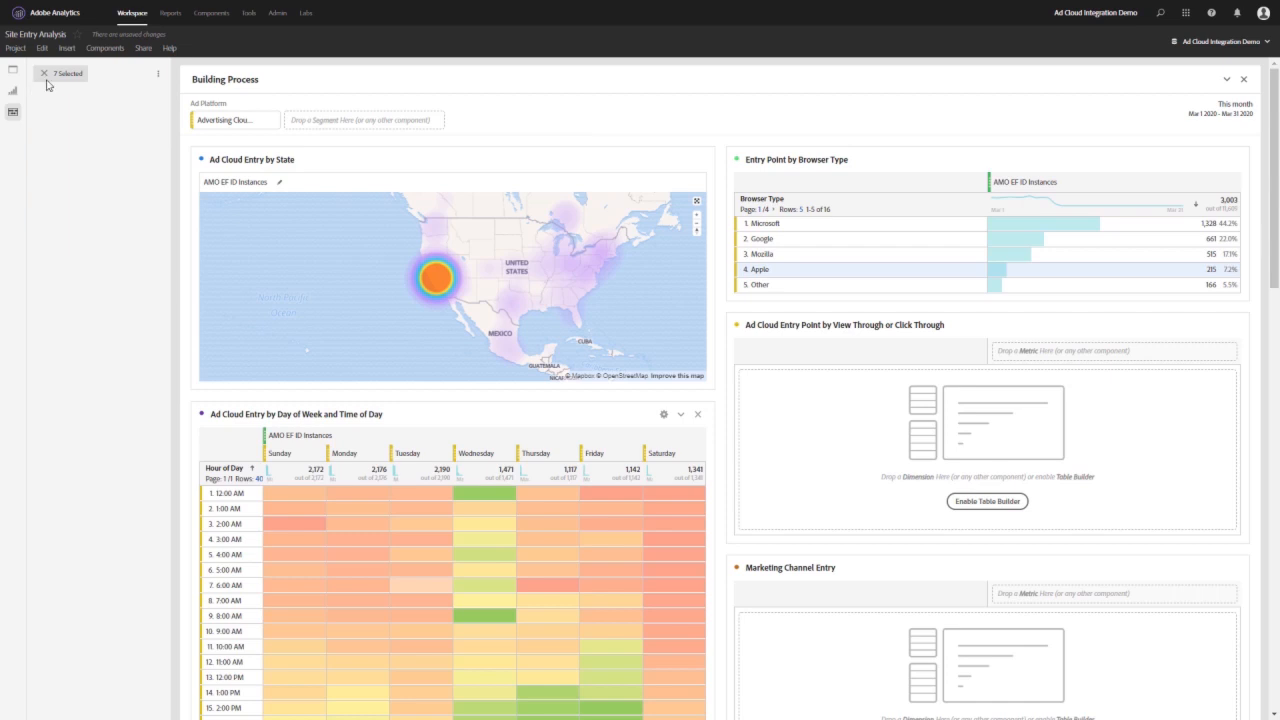
left_click(41, 73)
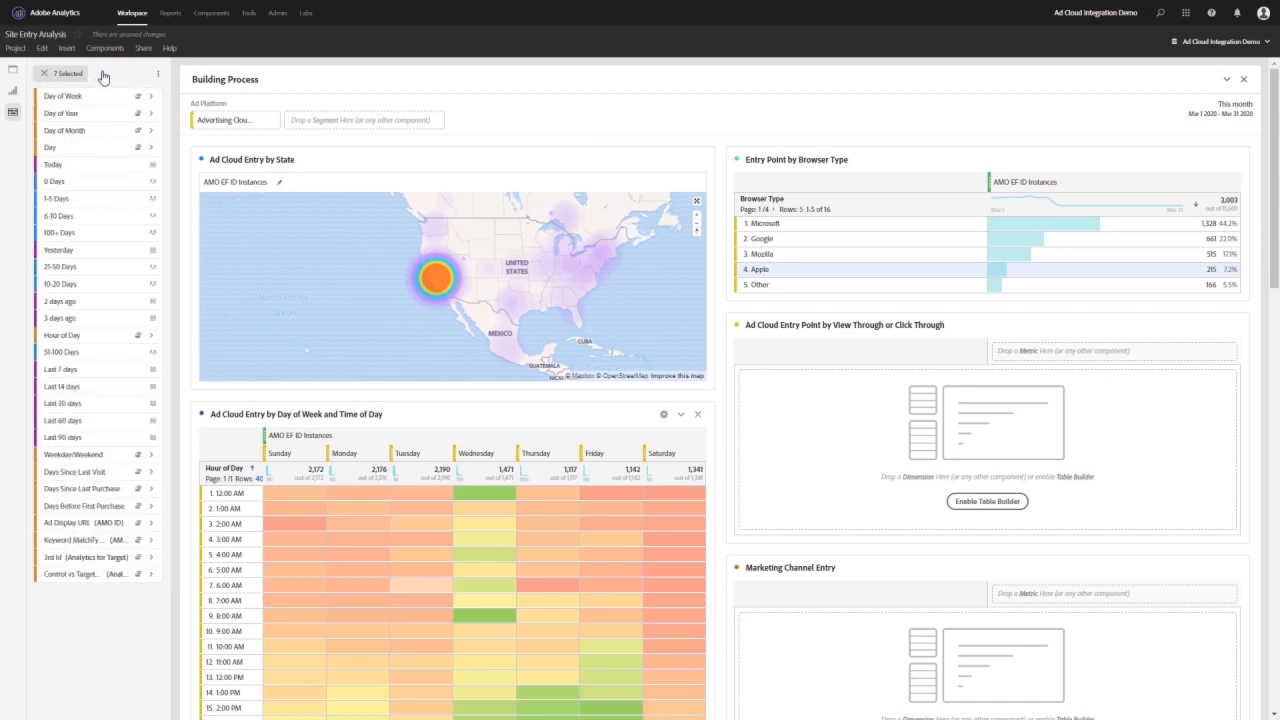
double_click(122, 75)
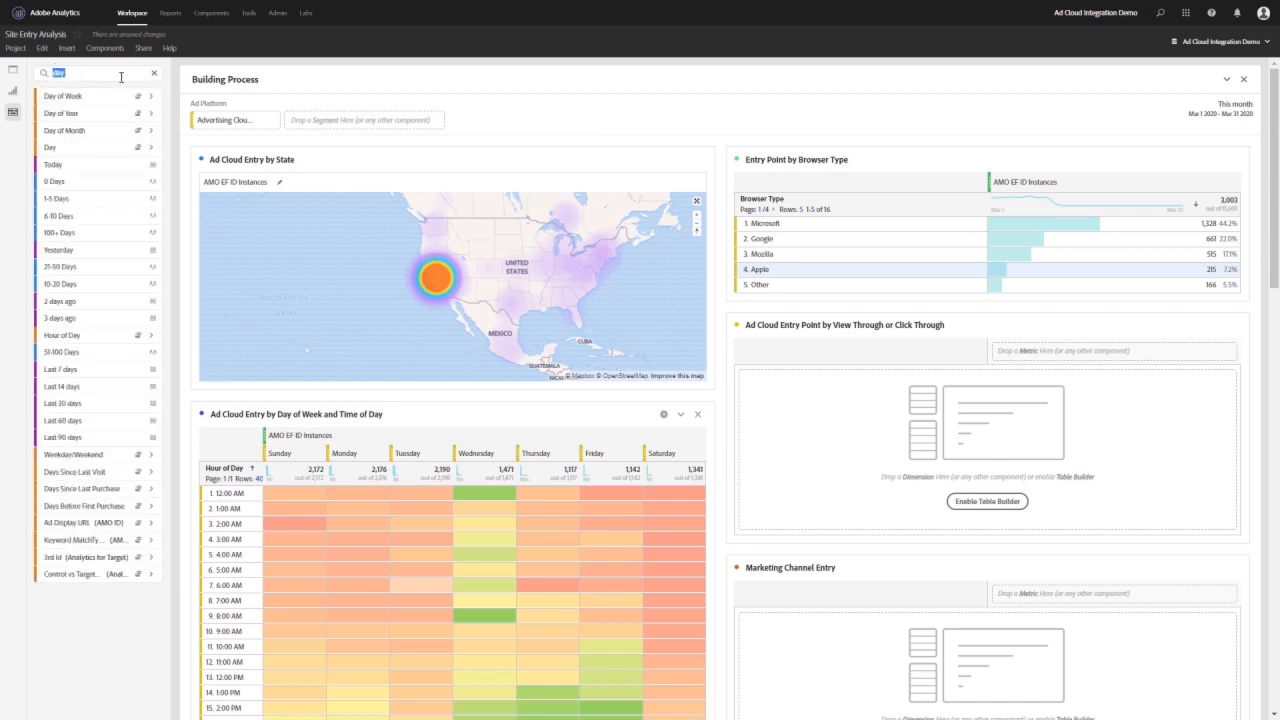
type("Landi")
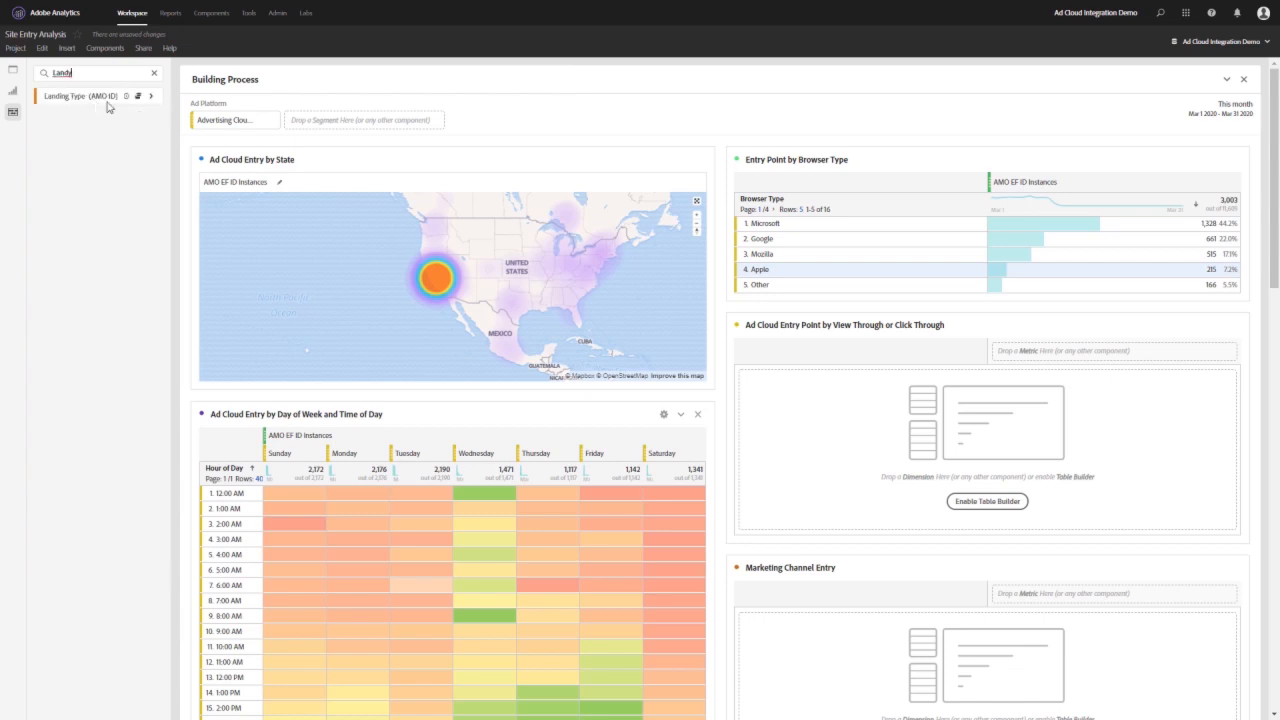
left_click(152, 100)
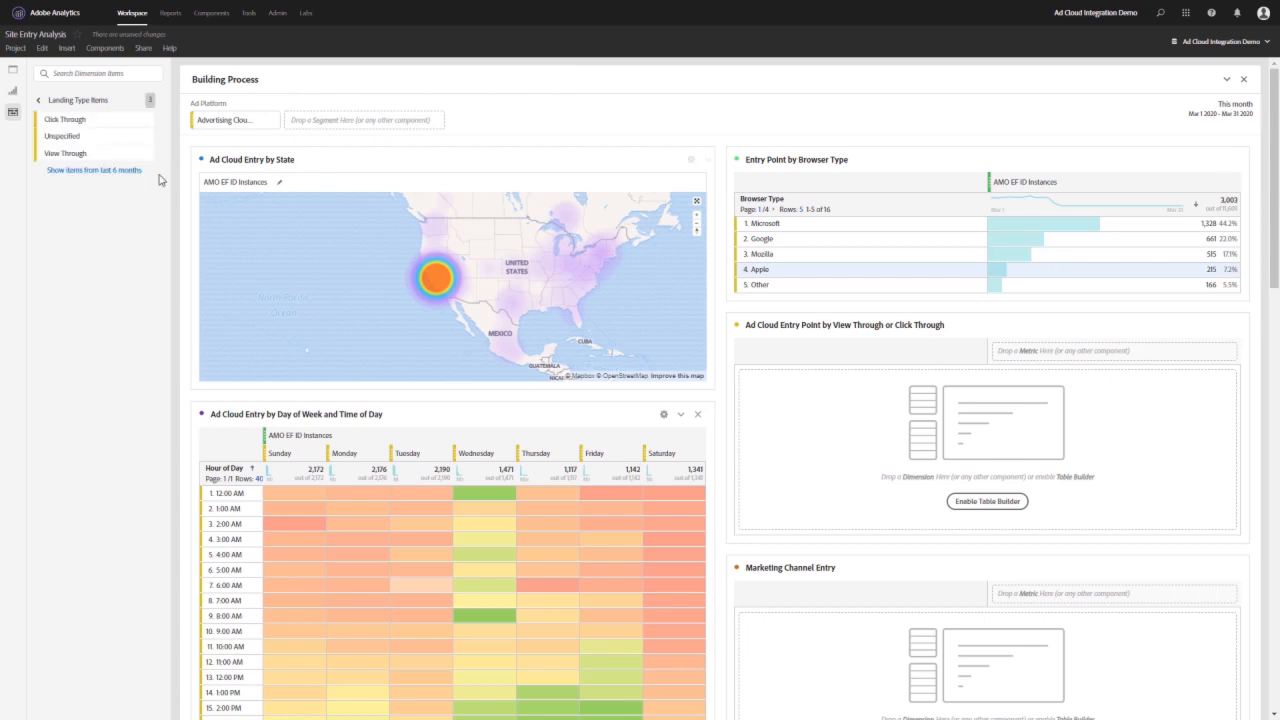
left_click_drag(1090, 188, 1115, 373)
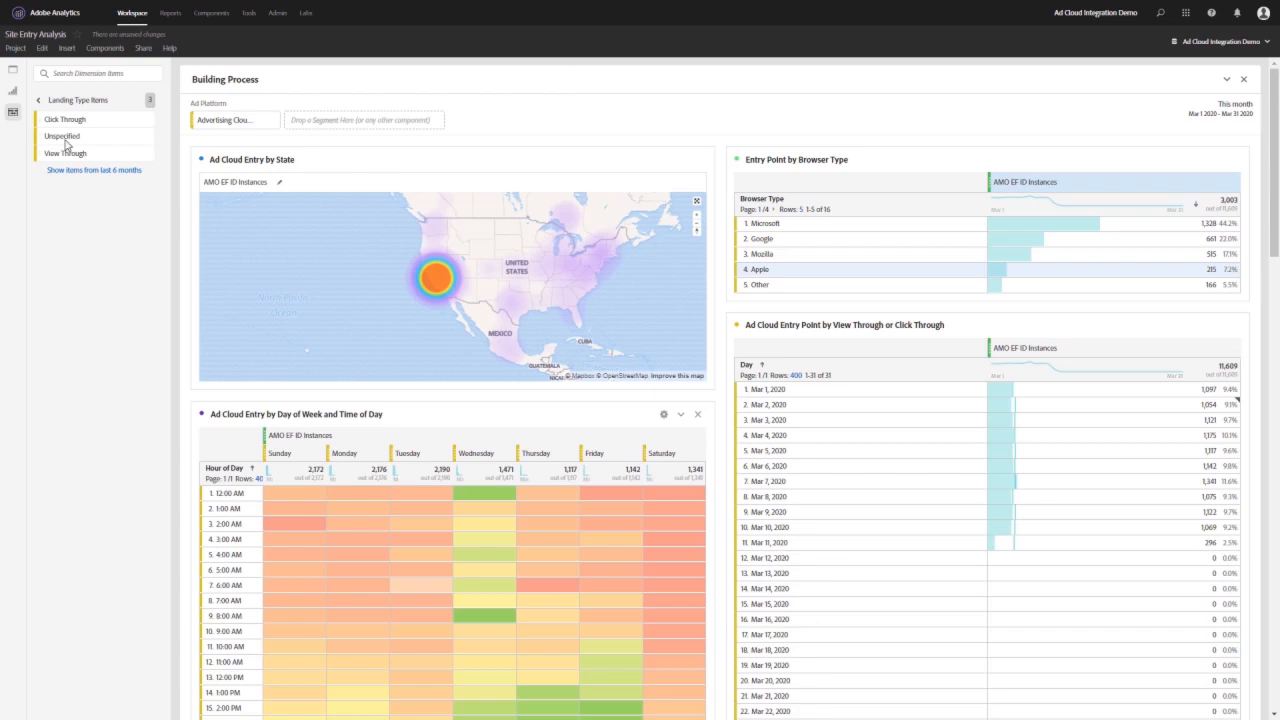
left_click(65, 119)
left_click(66, 153, "ctrl")
left_click_drag(71, 129, 800, 362)
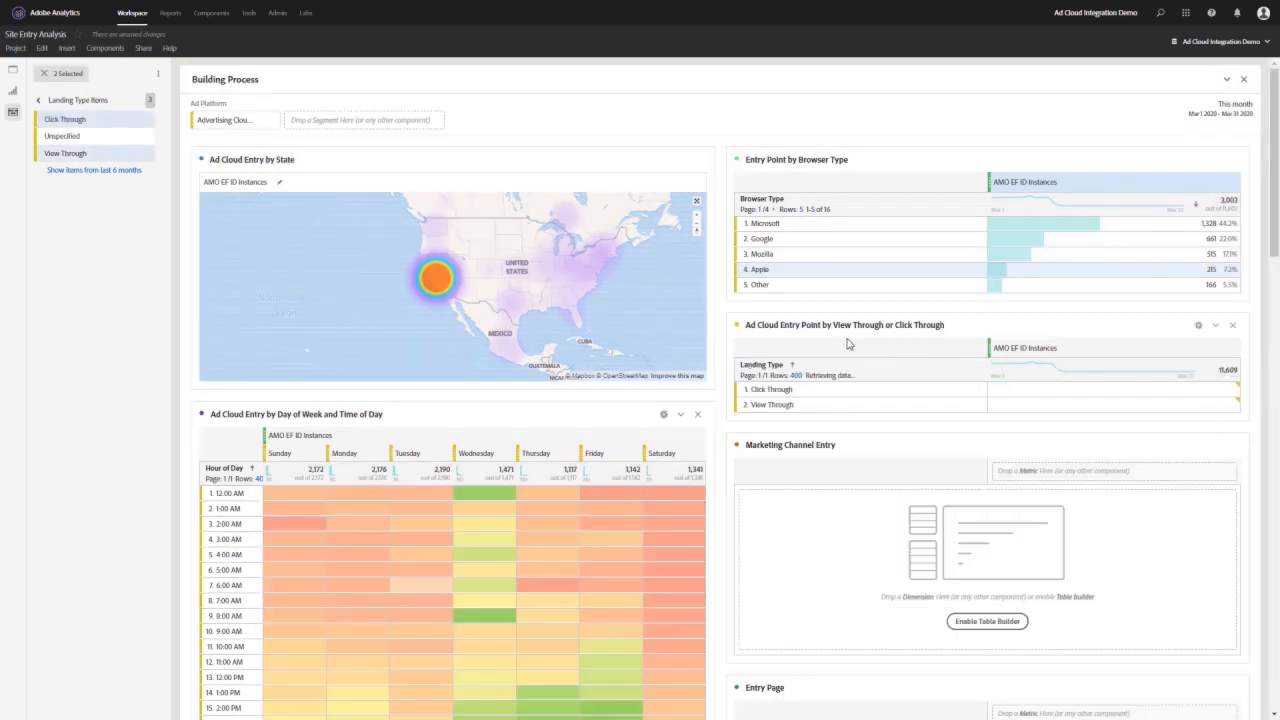
- Fill the Marketing Channel Entry table with the AMO EF ID Instances metric and the Marketing Channel dimension as rows
scroll(1009, 400, "down", 1)
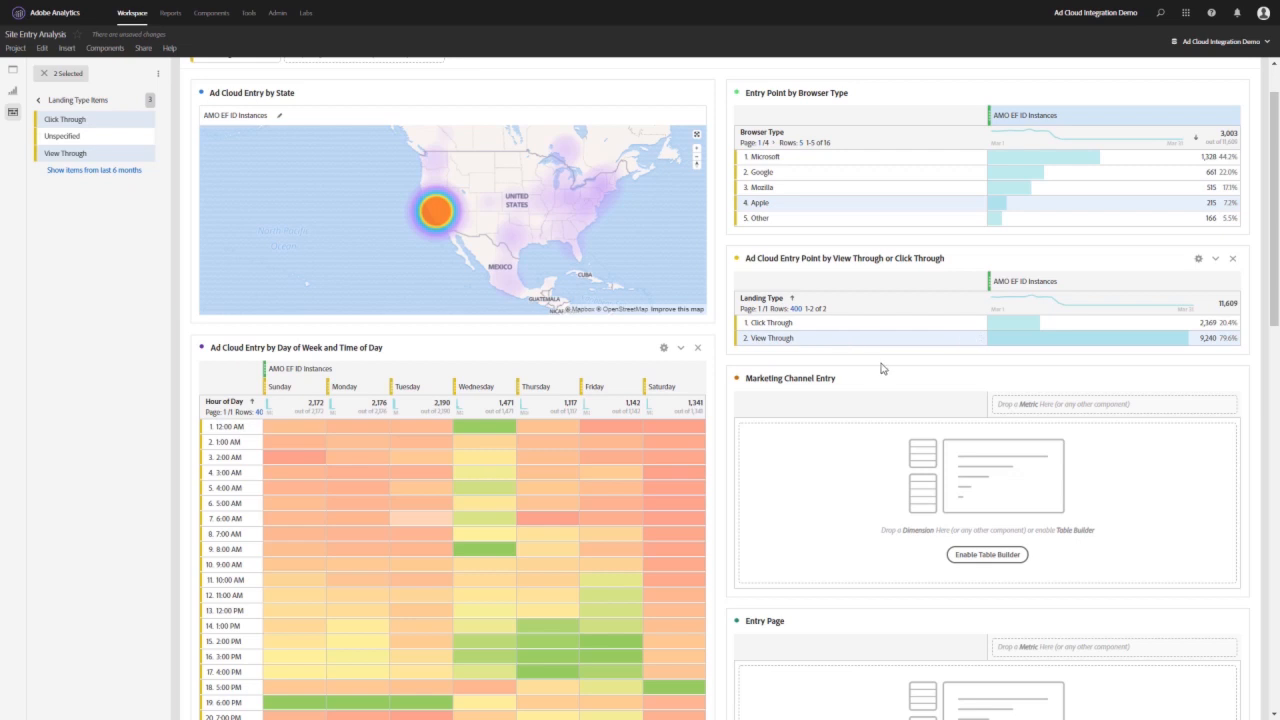
scroll(880, 366, "down", 1)
left_click_drag(1020, 212, 1076, 332)
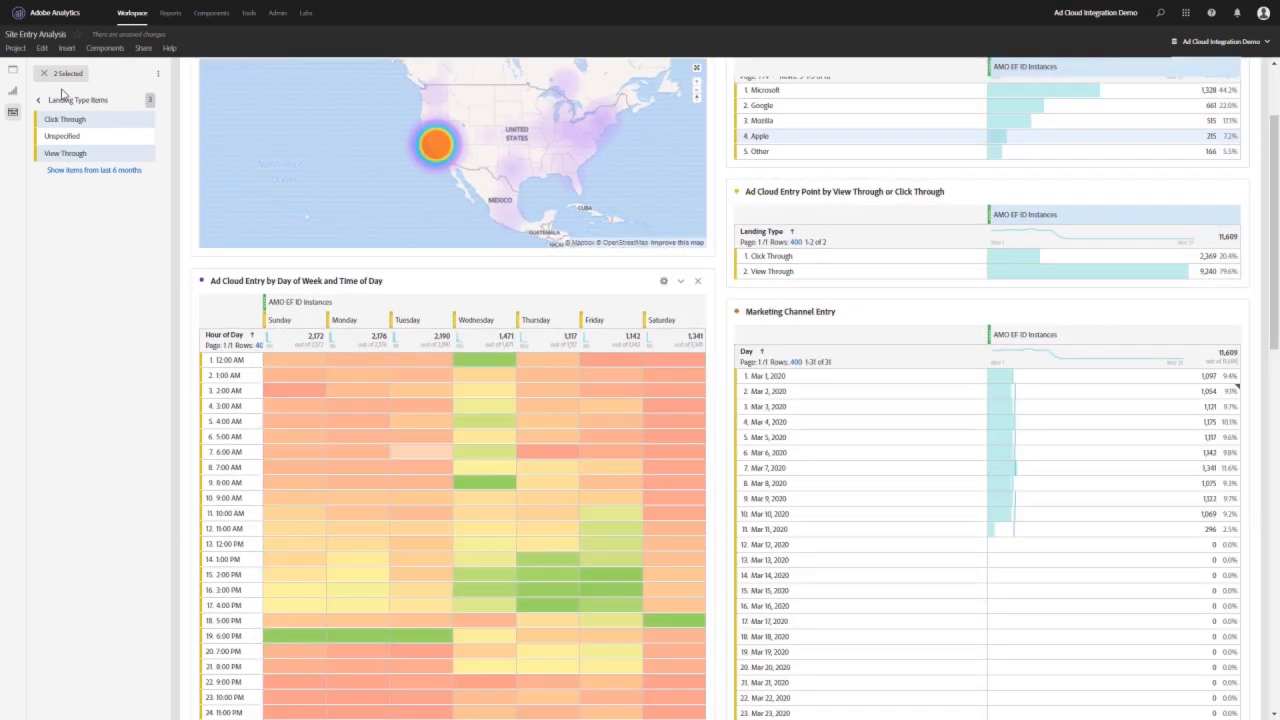
left_click(39, 100)
left_click(44, 76)
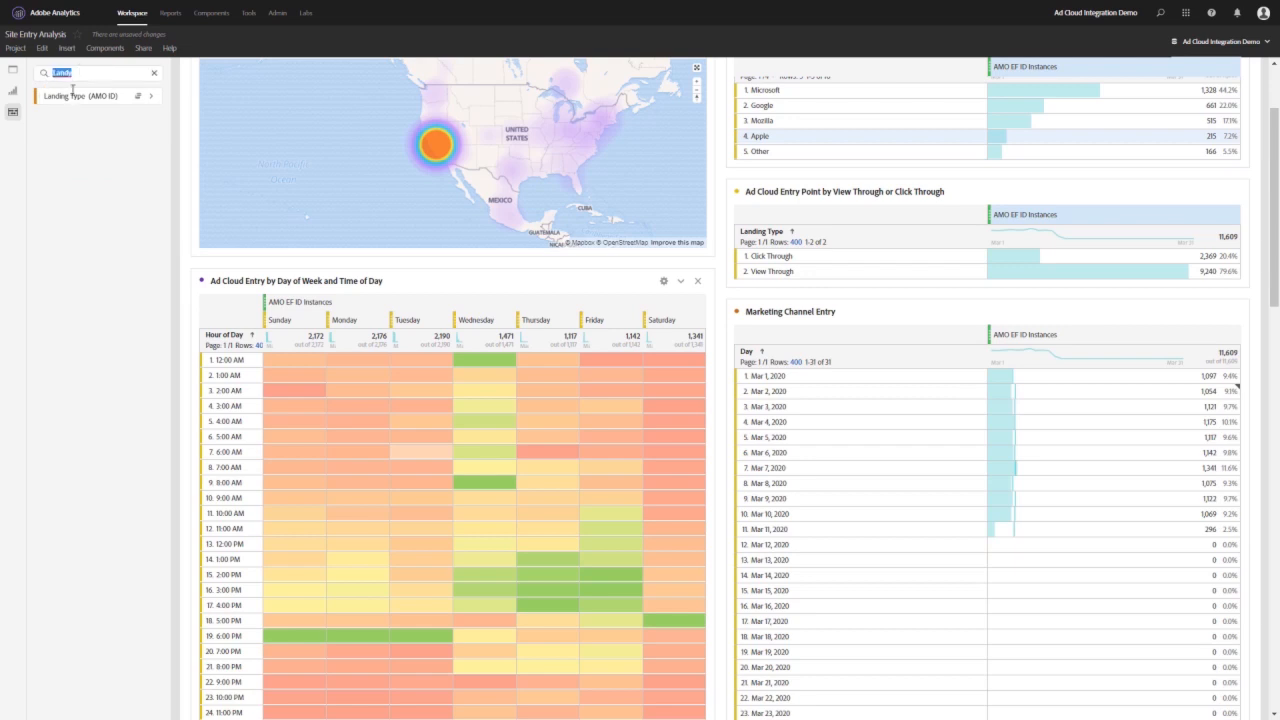
type("Marketing")
left_click_drag(72, 96, 800, 368)
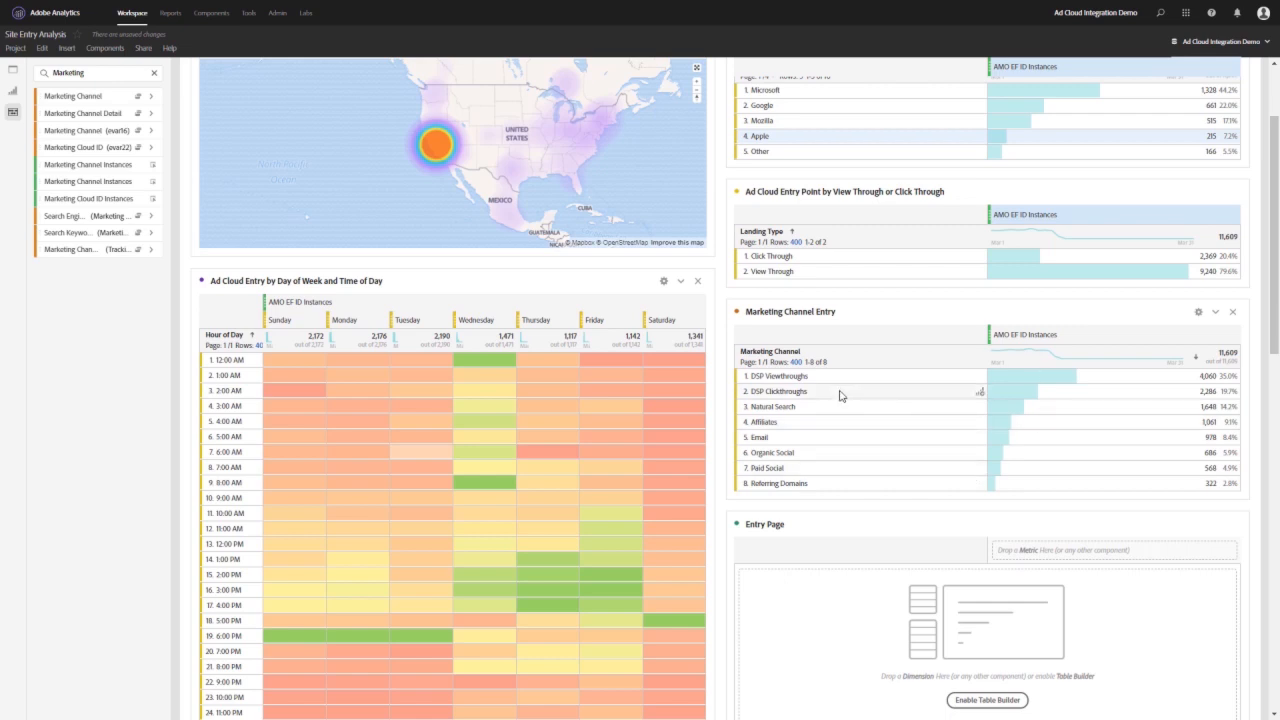
- Break down AMO EF ID Instances in the Marketing Channel Entry table by the Landing Type items View Through and Click Through as columns
double_click(93, 75)
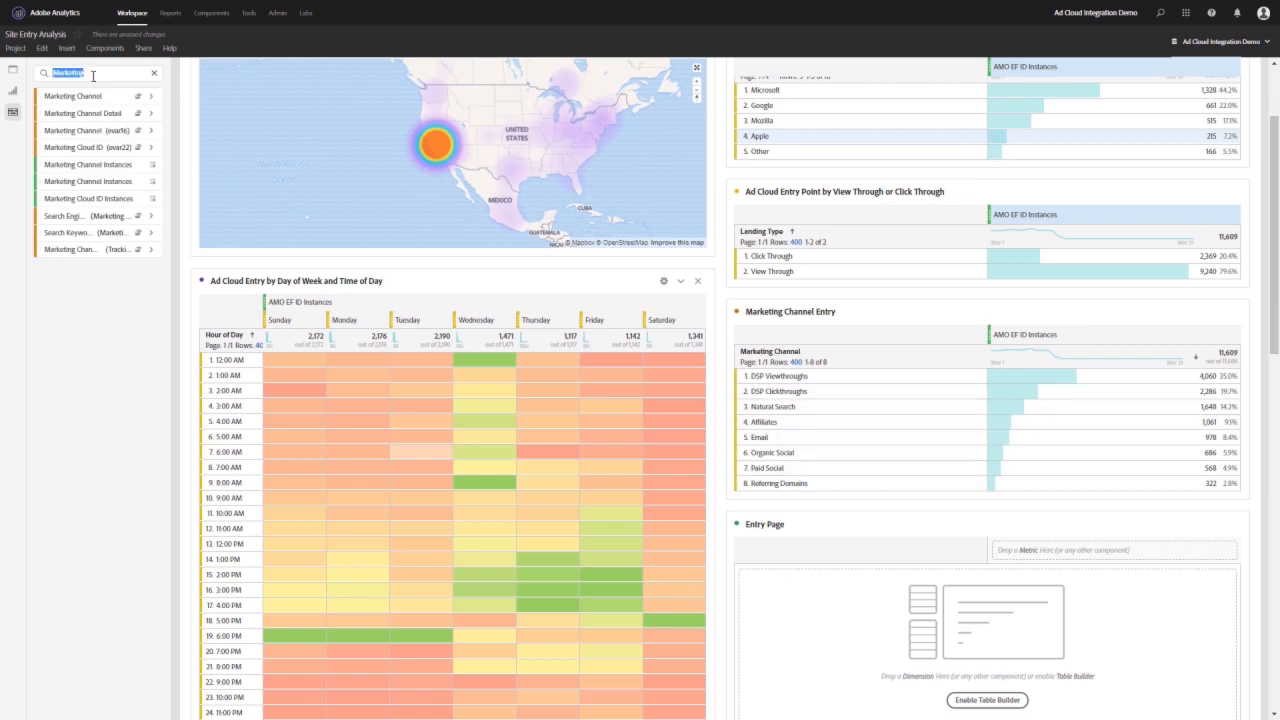
type("Landy")
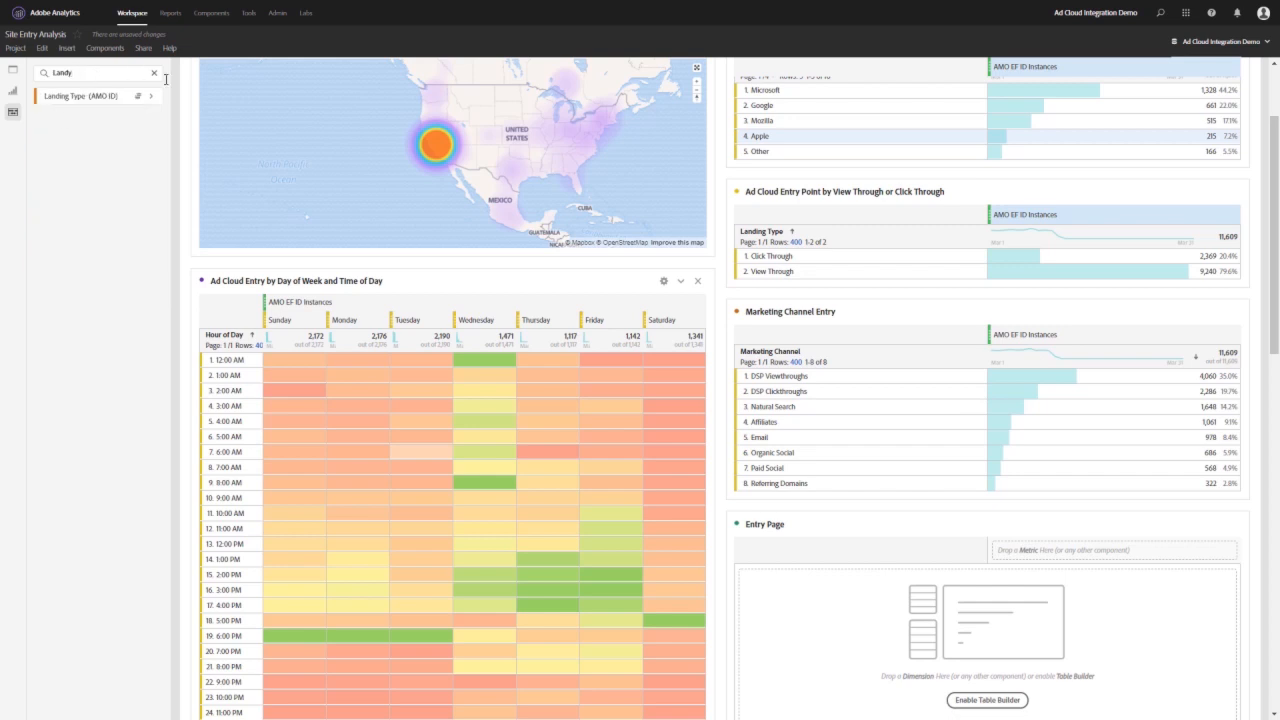
left_click(150, 96)
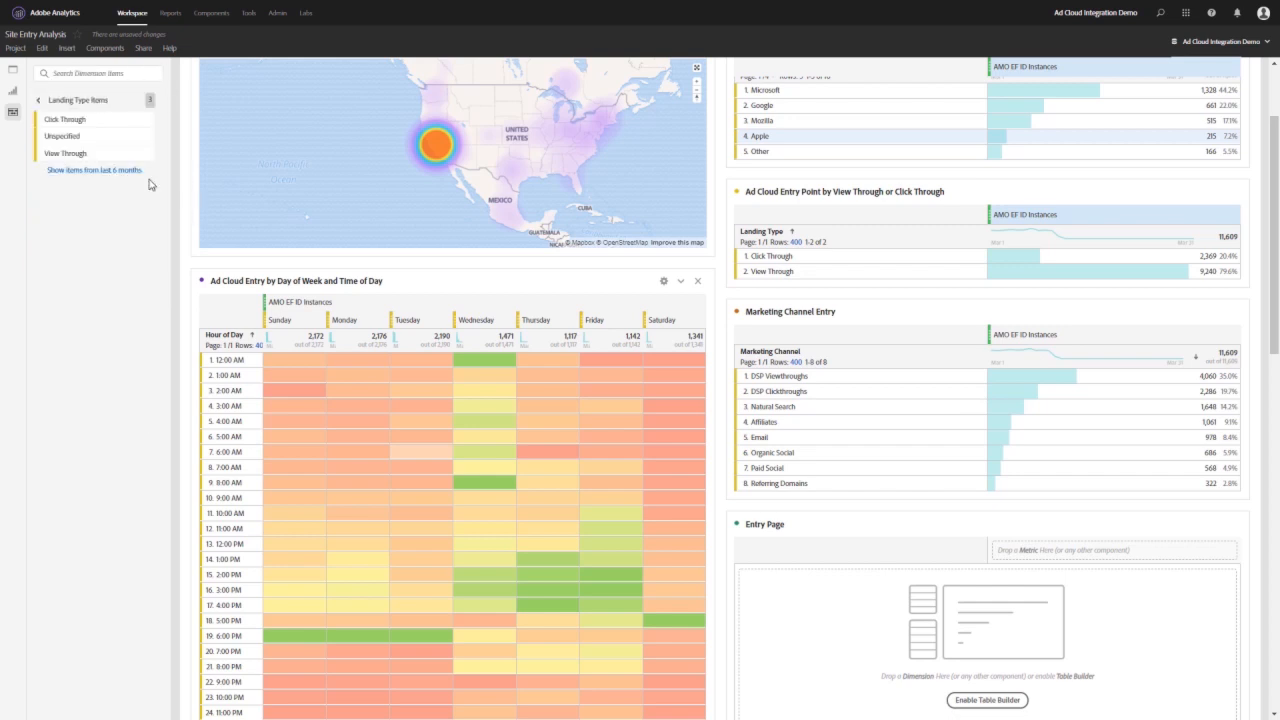
left_click(66, 153)
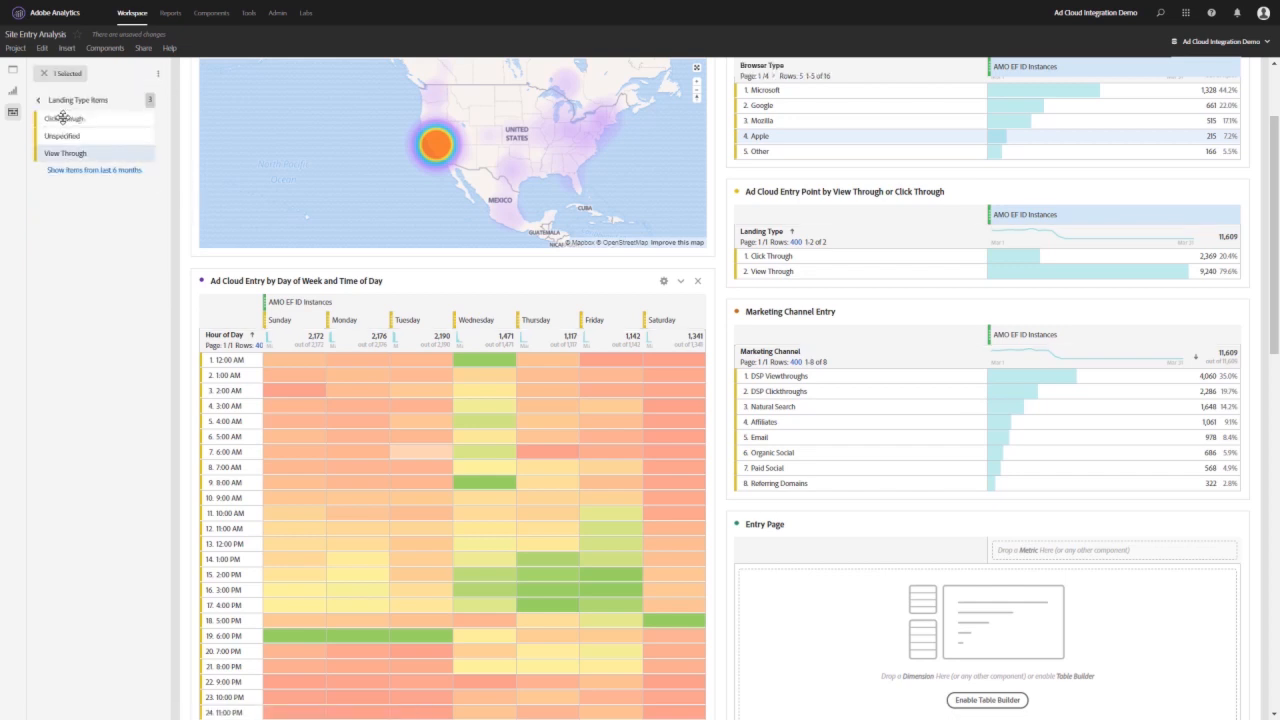
left_click(62, 119, "ctrl")
left_click_drag(62, 119, 1128, 340)
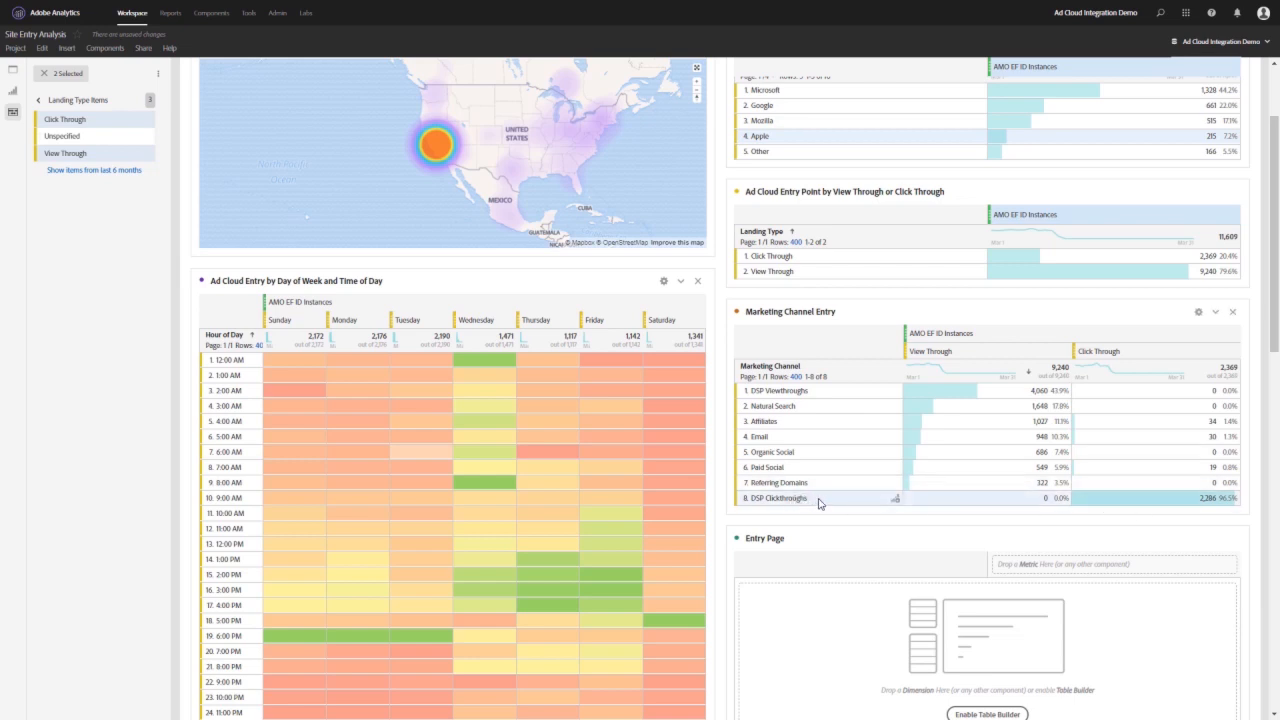
left_click_drag(928, 412, 914, 486)
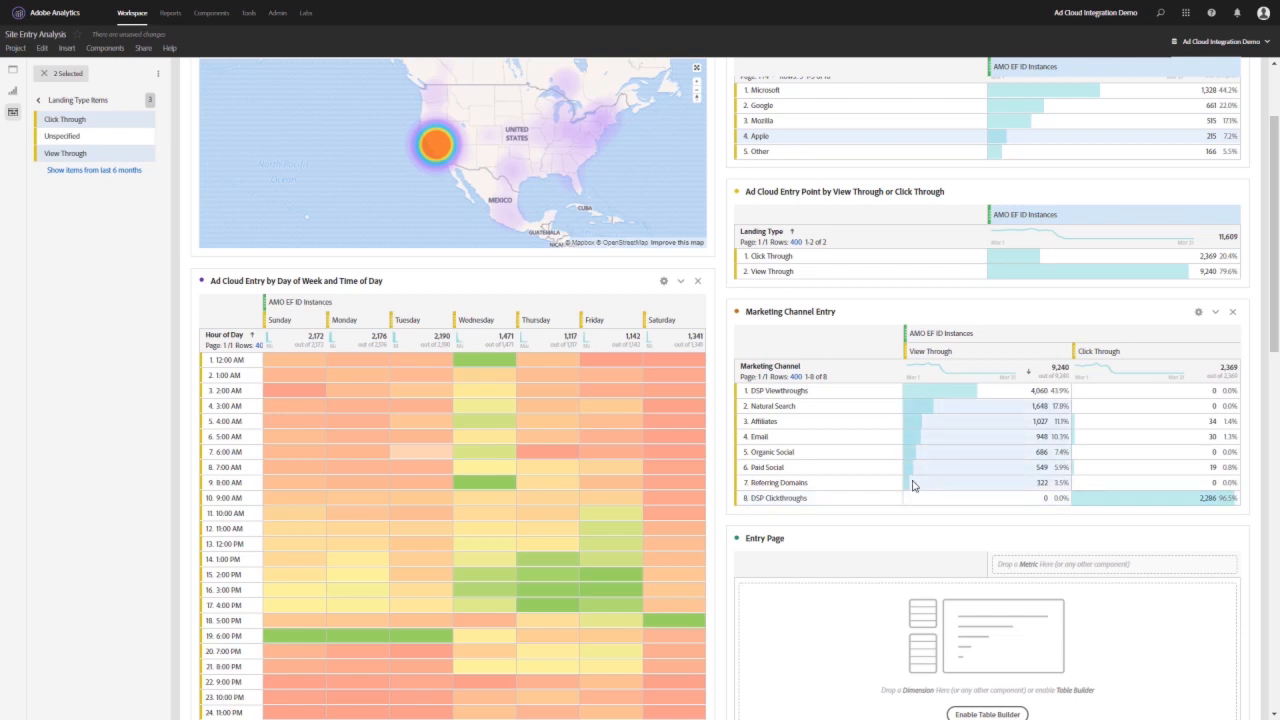
left_click(826, 424)
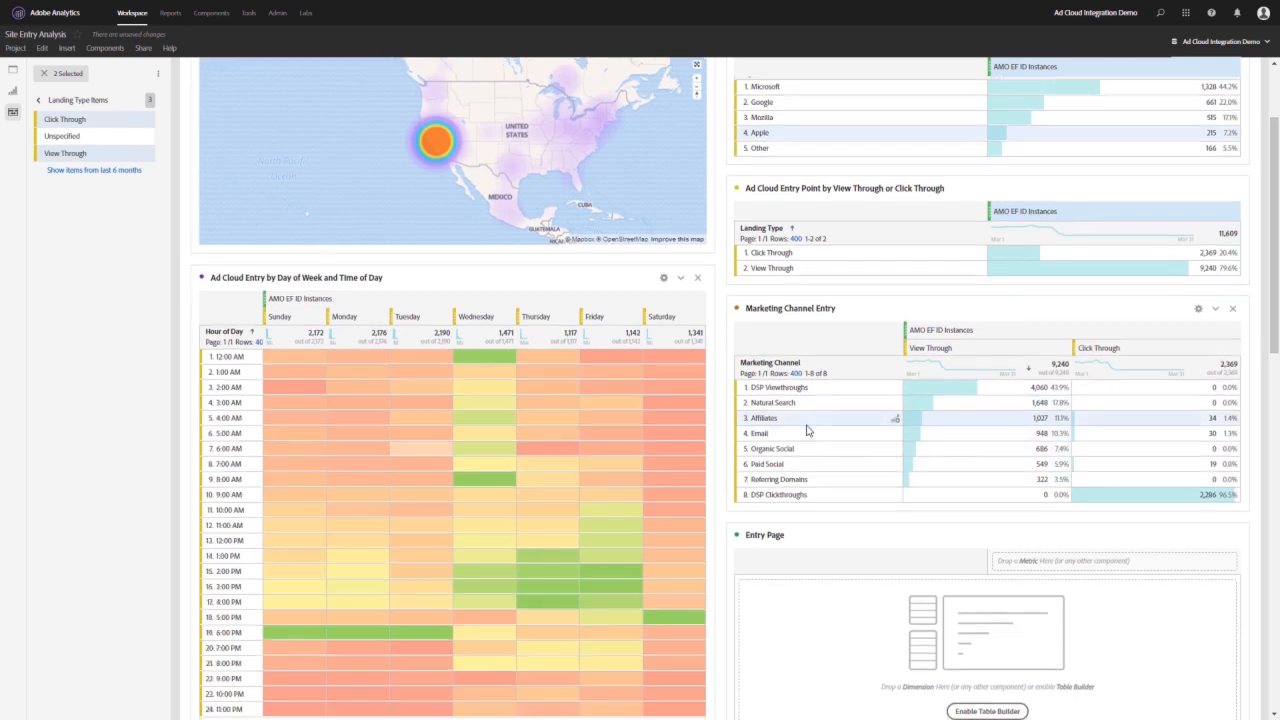
- Fill the Entry Page table with the Entry Page dimension and AMO EF ID Instances metric, and limit it to 10 rows
scroll(808, 430, "down", 2)
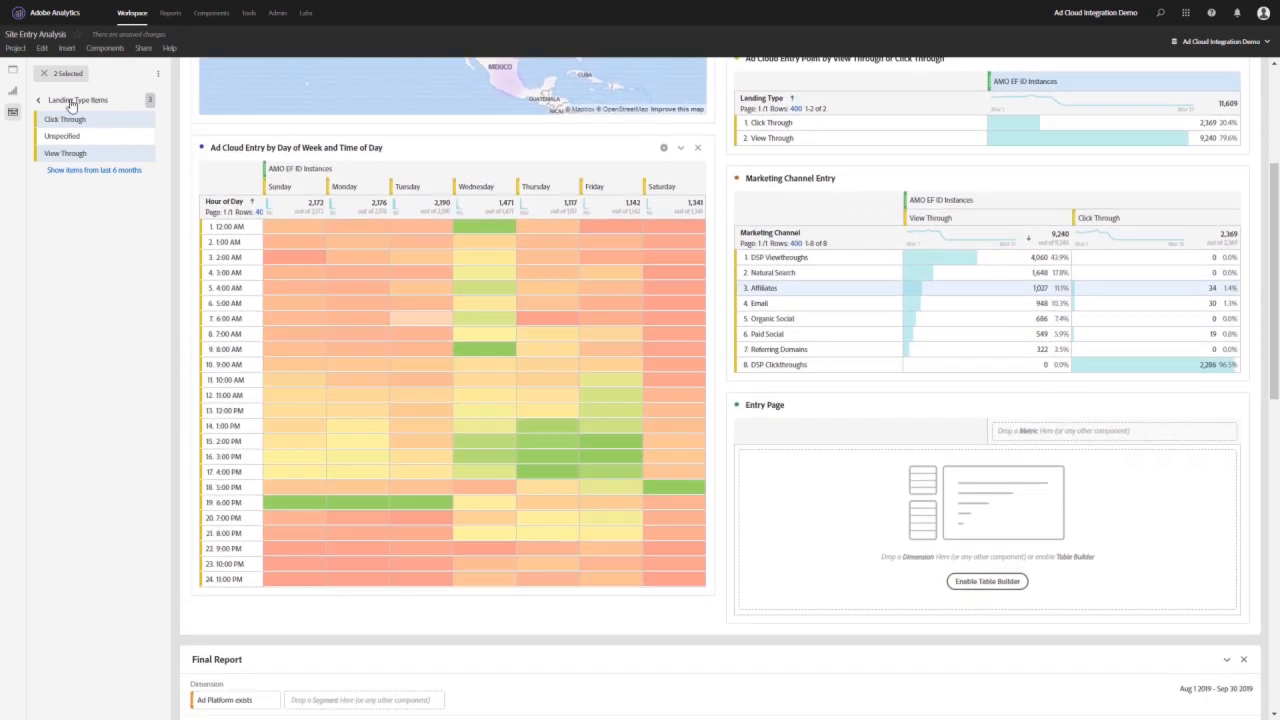
left_click(86, 103)
double_click(74, 73)
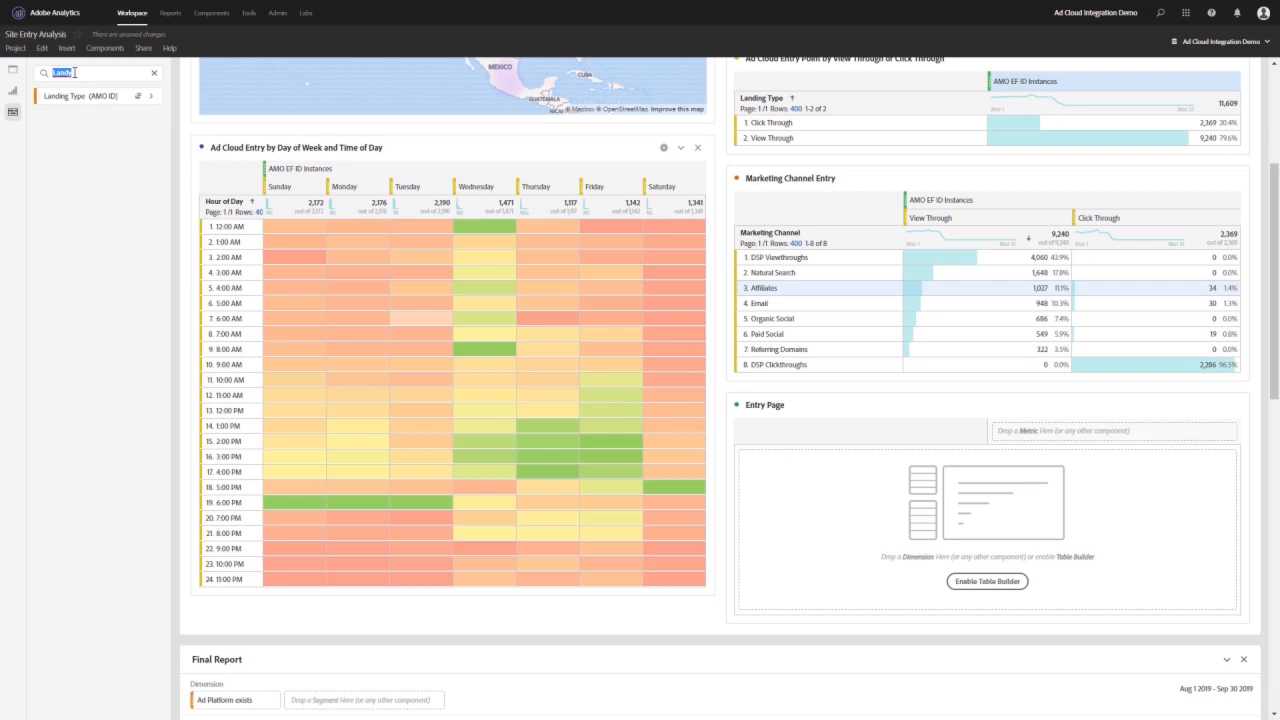
type("Entry")
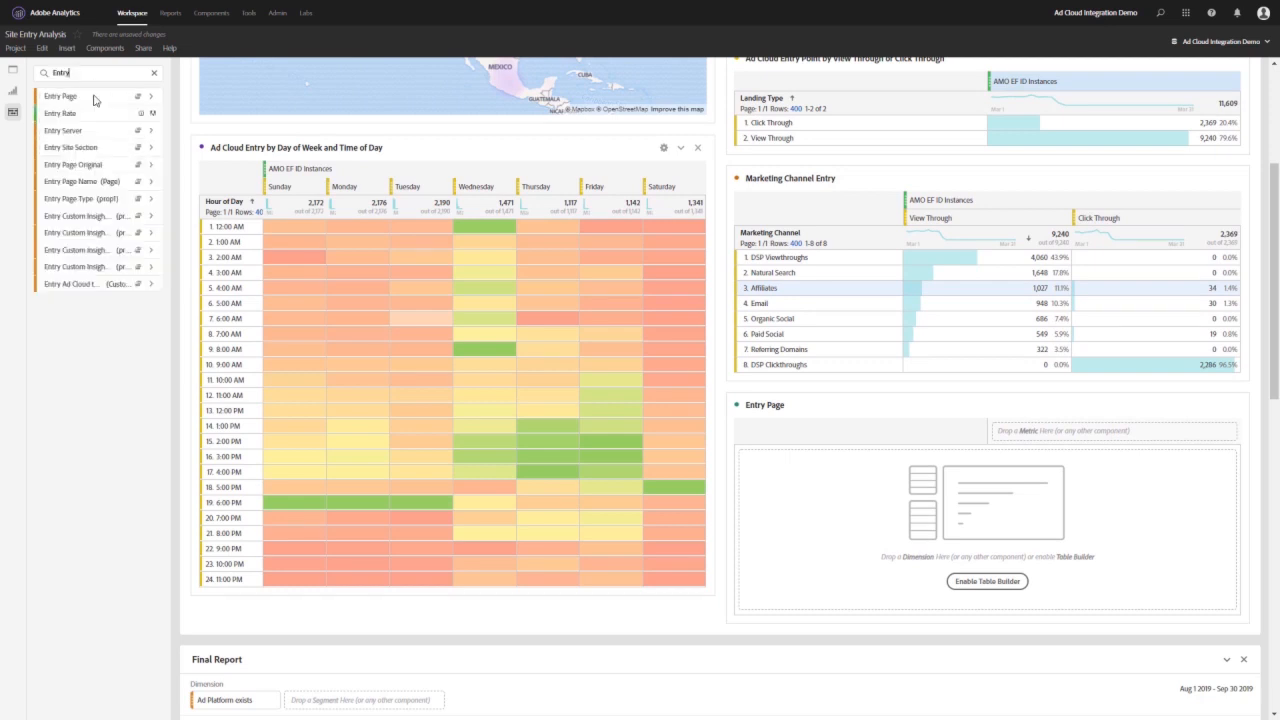
left_click_drag(60, 96, 855, 478)
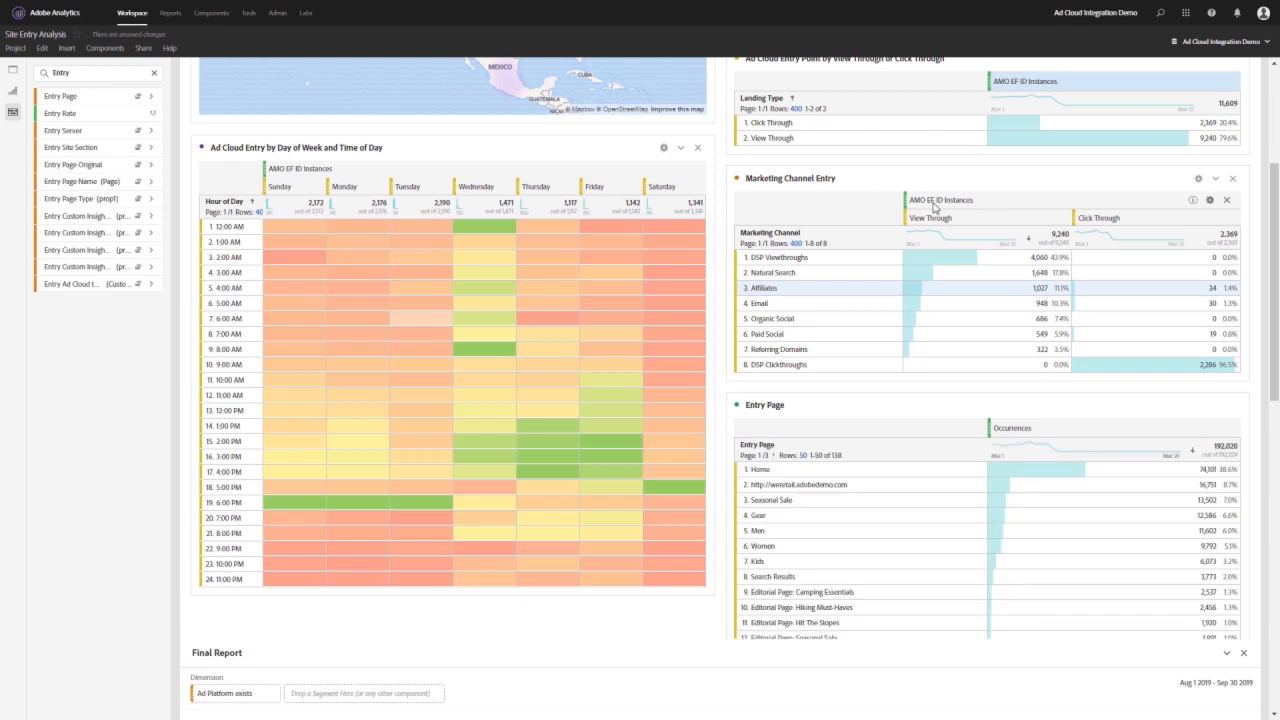
left_click_drag(936, 204, 1046, 442)
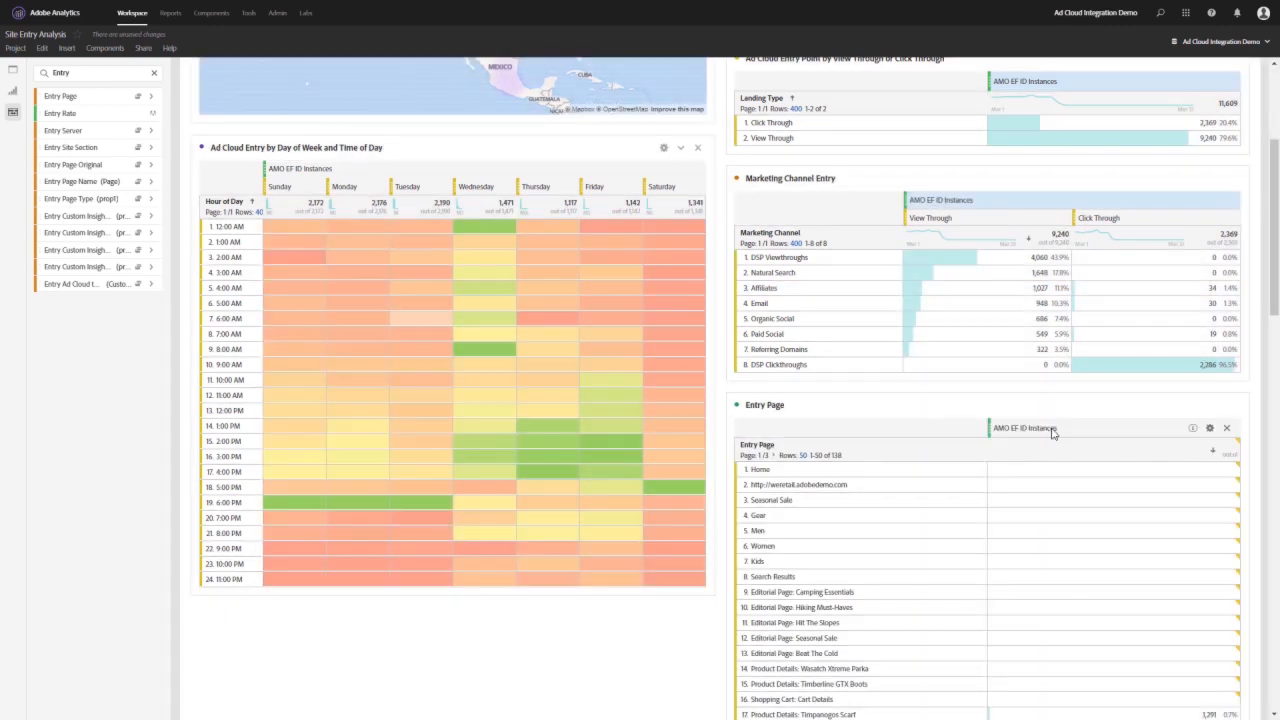
left_click(810, 455)
left_click(797, 497)
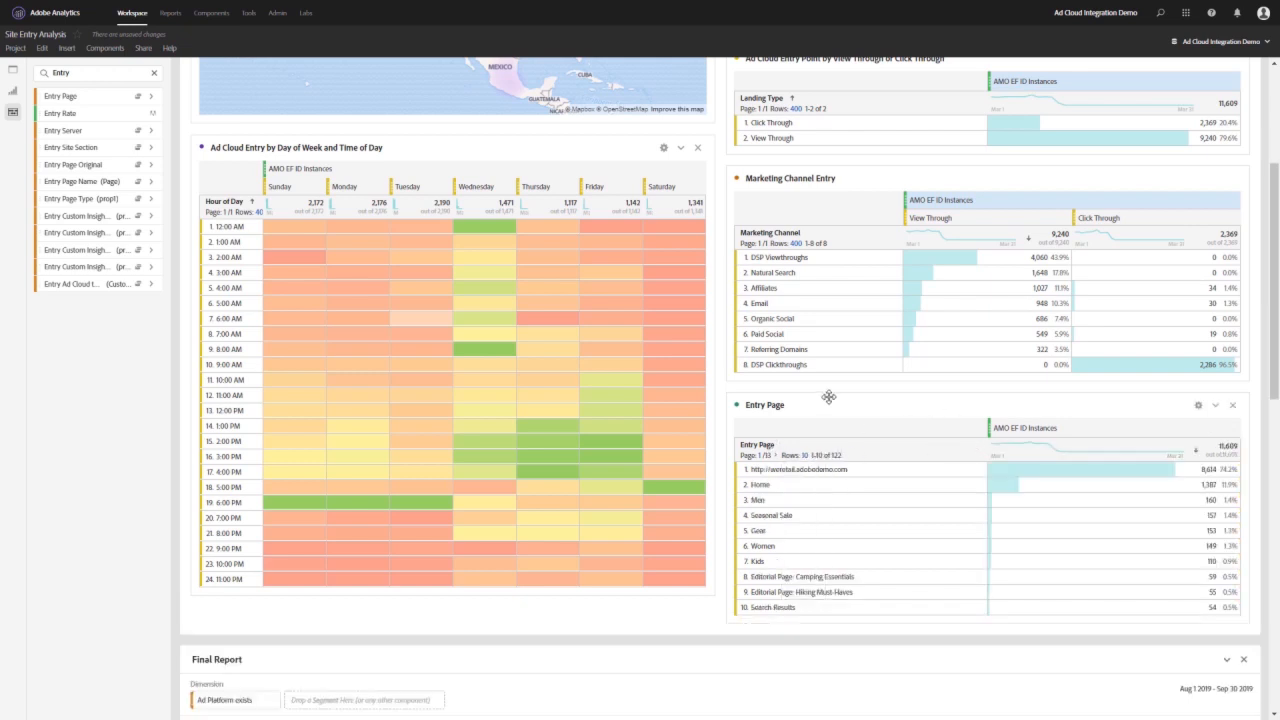
- Review the tables and charts in the Final Report panel, including the browser, landing type and marketing channel breakdowns
scroll(820, 397, "down", 1)
scroll(812, 408, "down", 5)
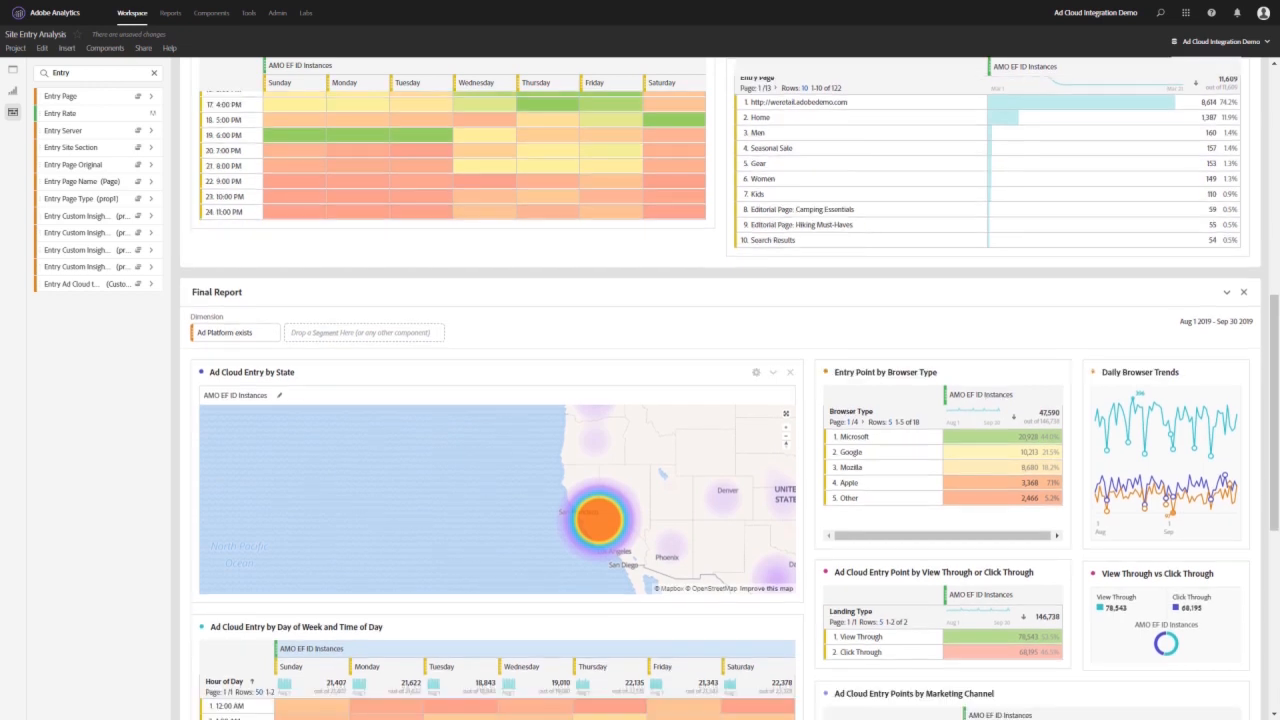
scroll(981, 350, "down", 3)
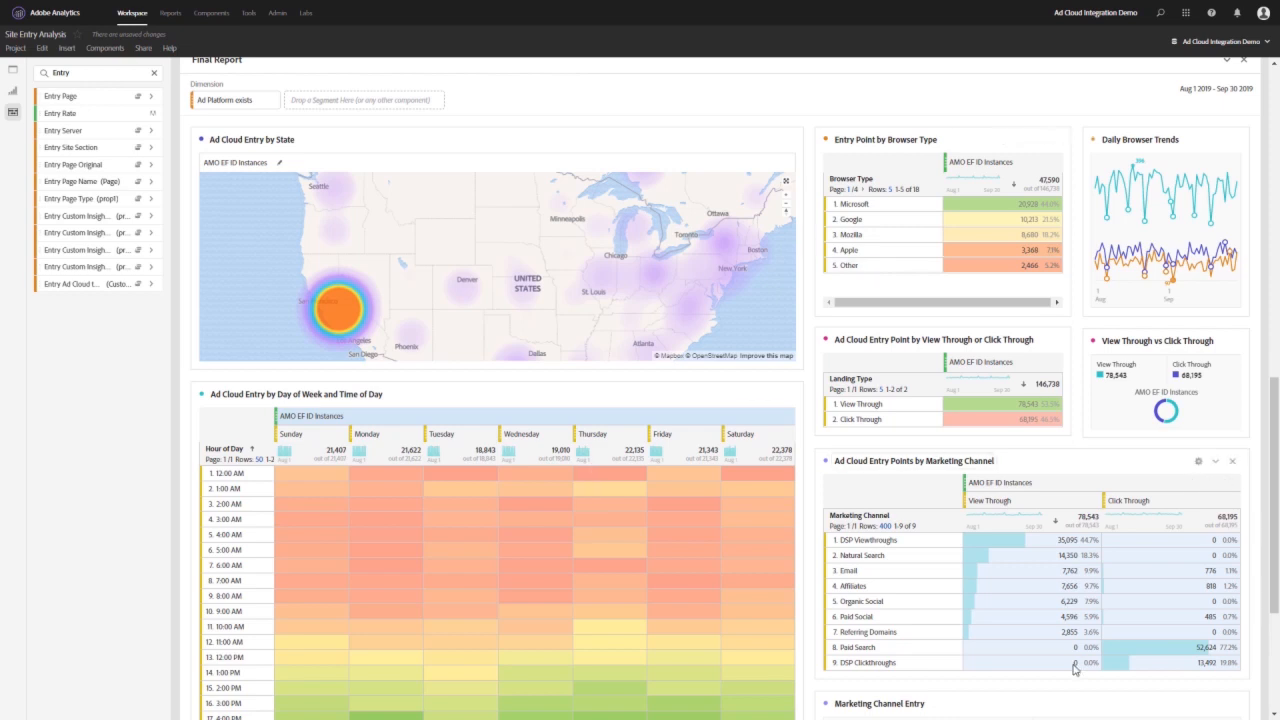
scroll(1002, 470, "down", 2)
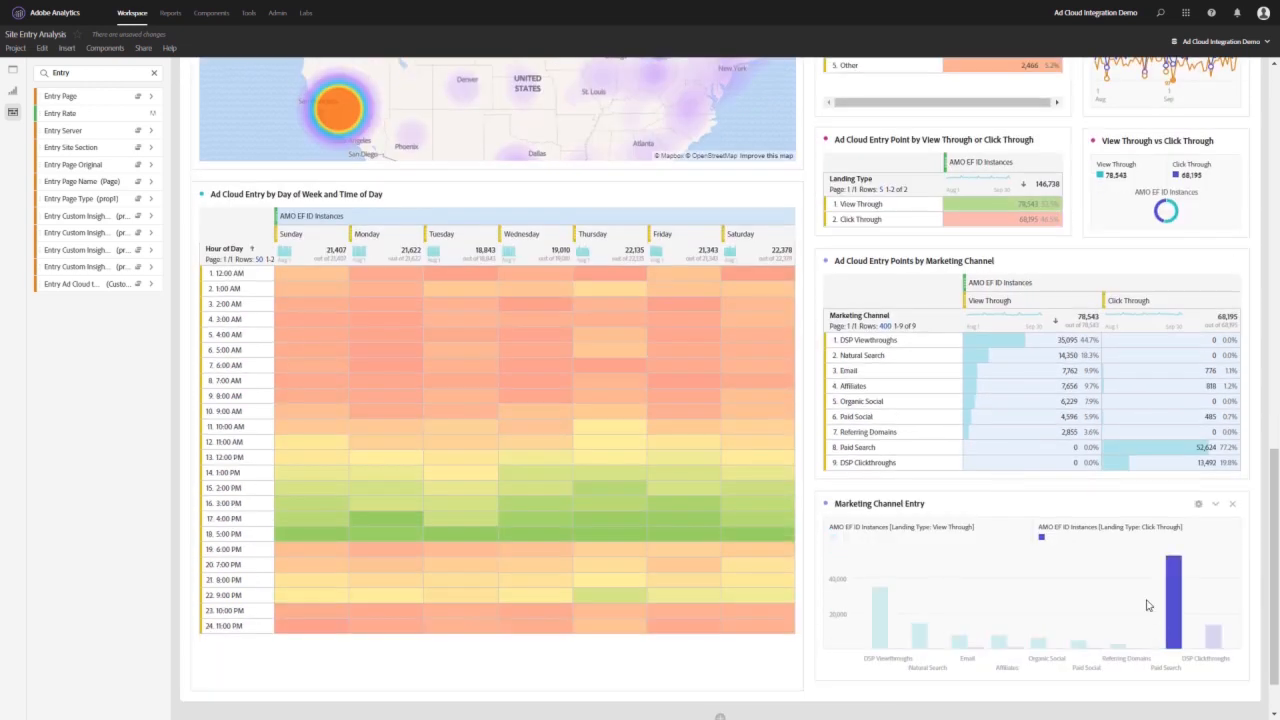
scroll(1040, 371, "up", 2)
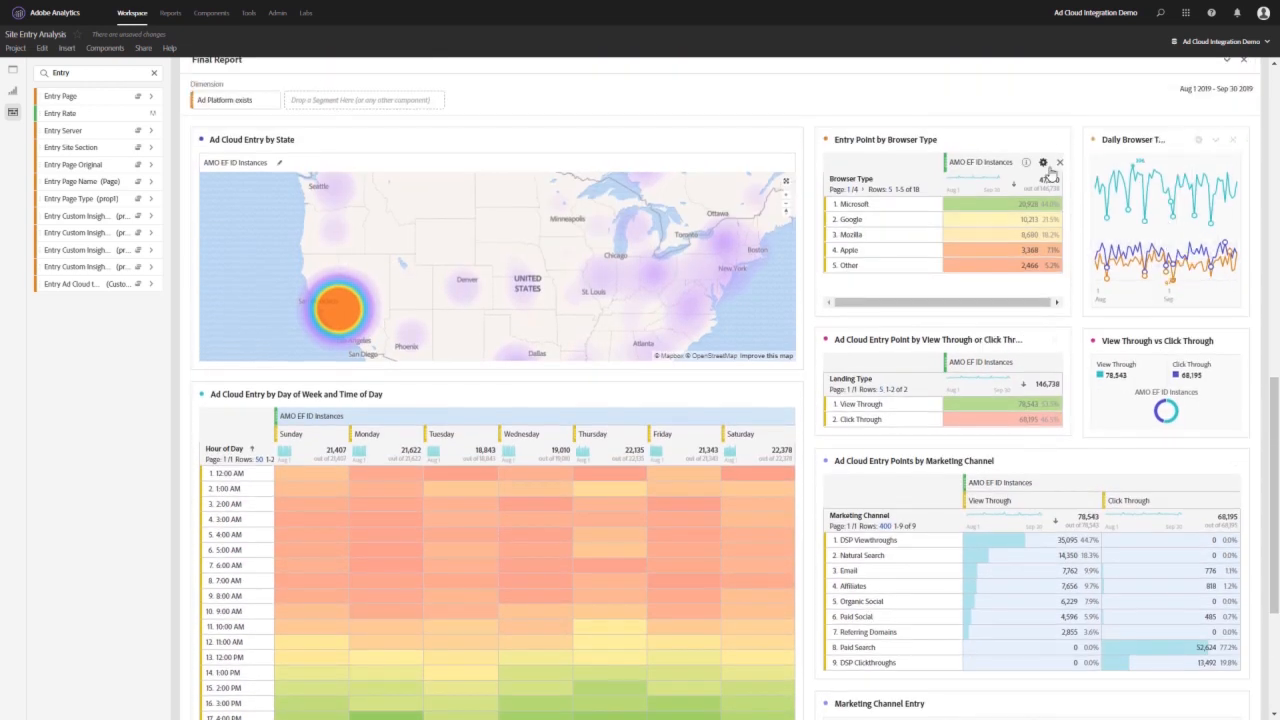